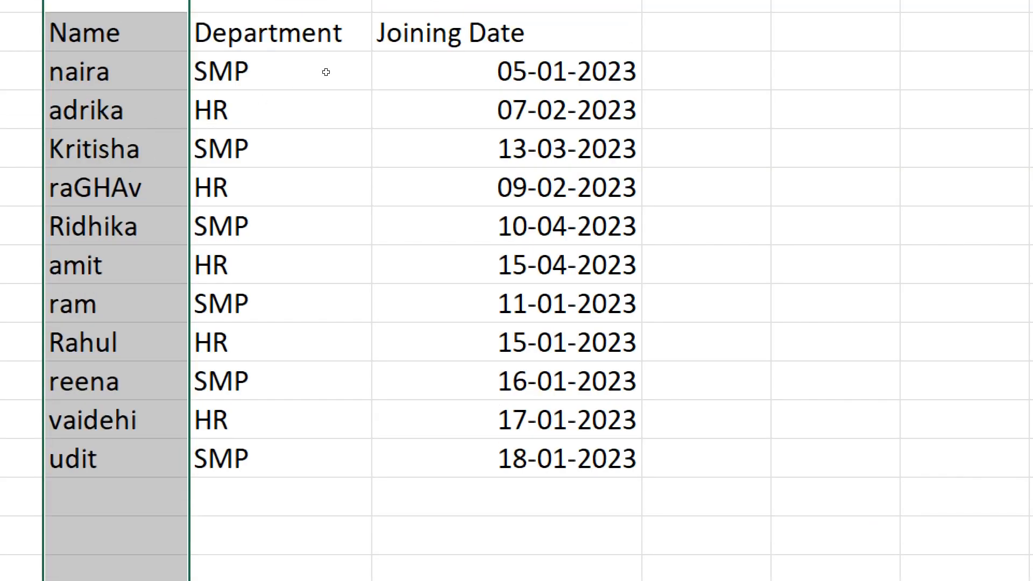
- Review the employee table by selecting the Joining Date column, the Department column and the department entries
left_click(508, 12)
key("ctrl+space")
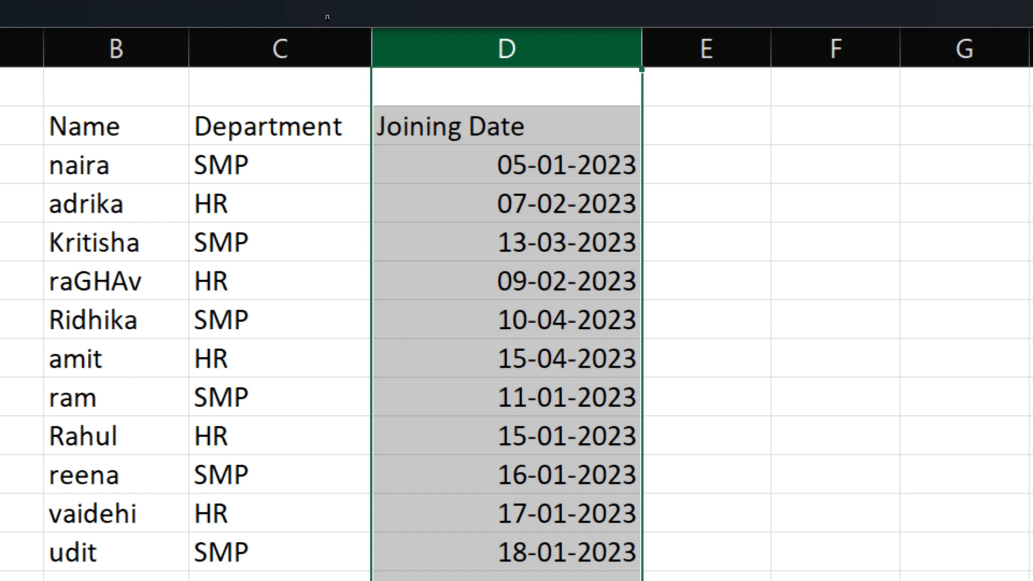
left_click(225, 31)
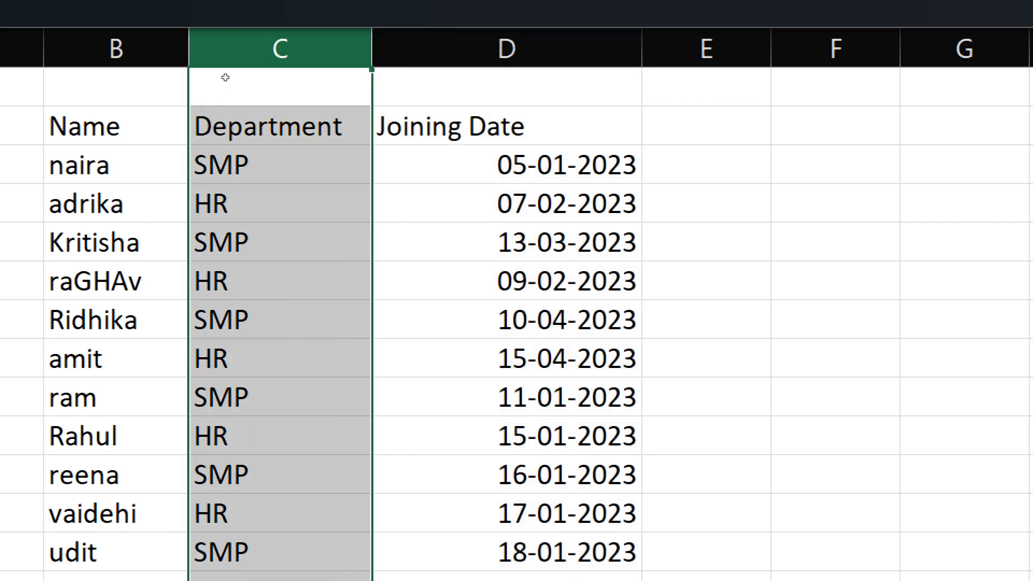
left_click(243, 164)
key("shift+Down")
key("shift+Down")
key("shift+Down")
key("shift+Down")
key("shift+Down")
key("shift+Down")
key("shift+Down")
key("shift+Down")
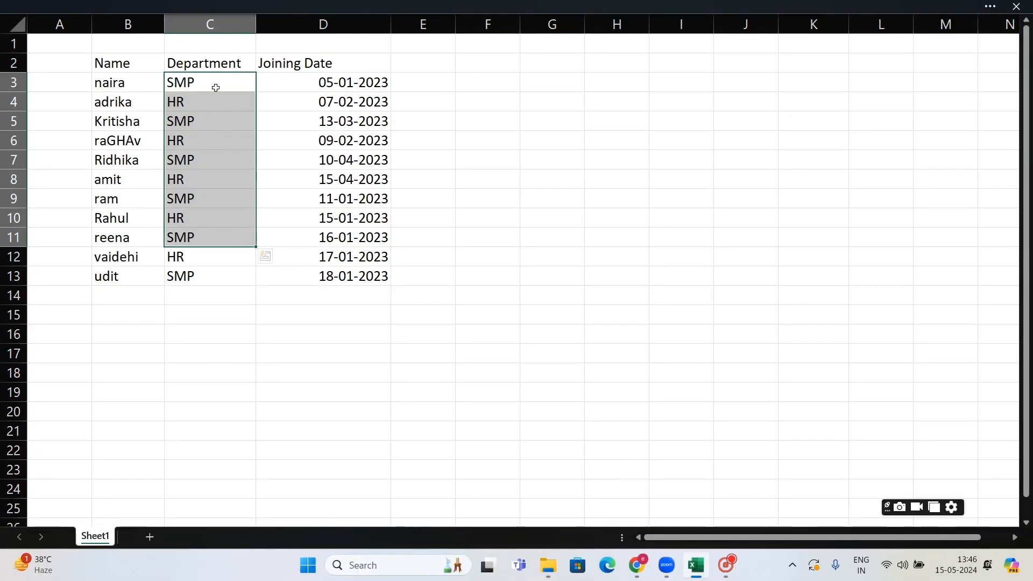
left_click(291, 162)
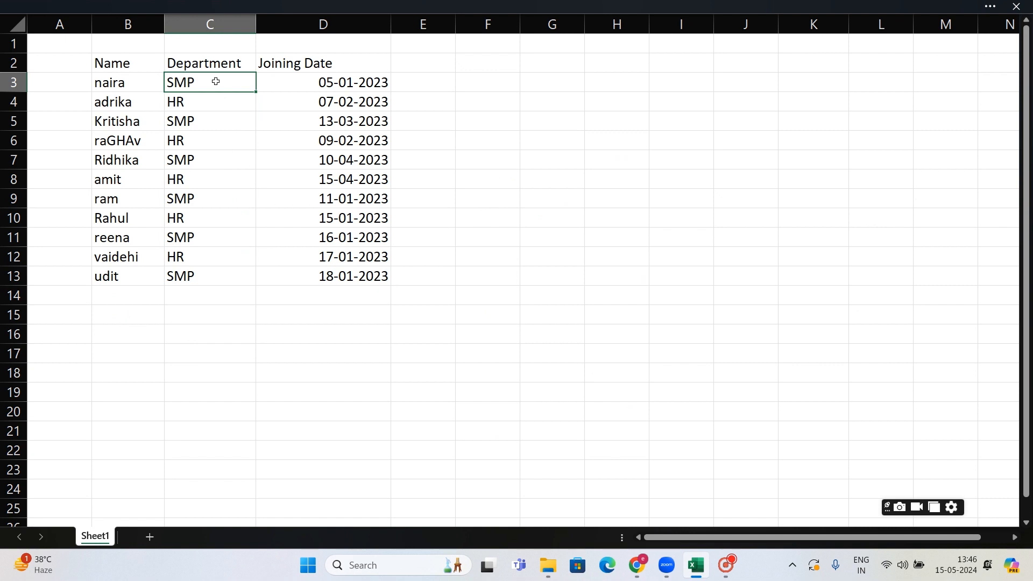
- Switch to ChatGPT in Chrome and read its instructions for uploading Excel data into Power Query, highlighting the key stages
left_click(637, 565)
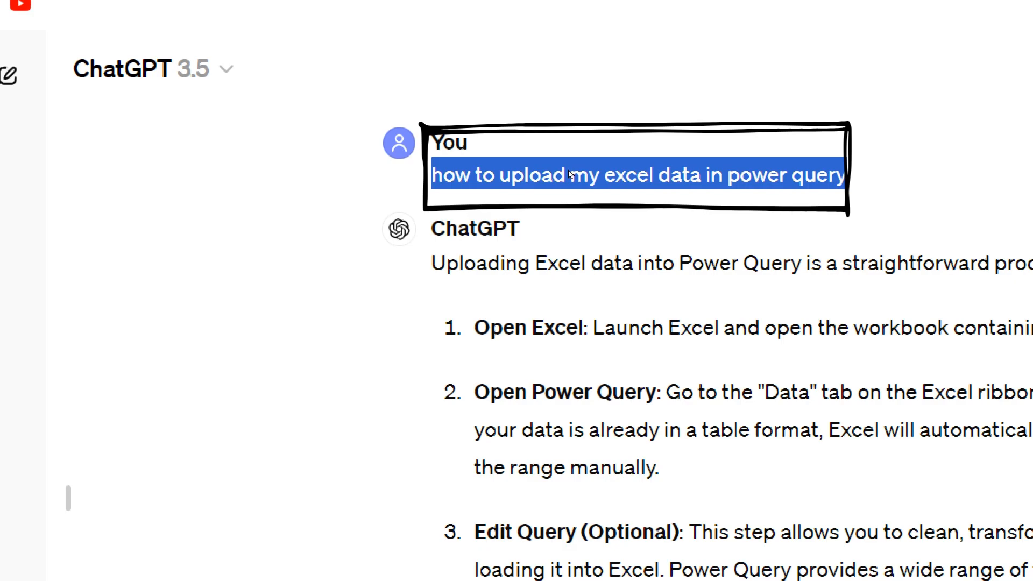
left_click(447, 496)
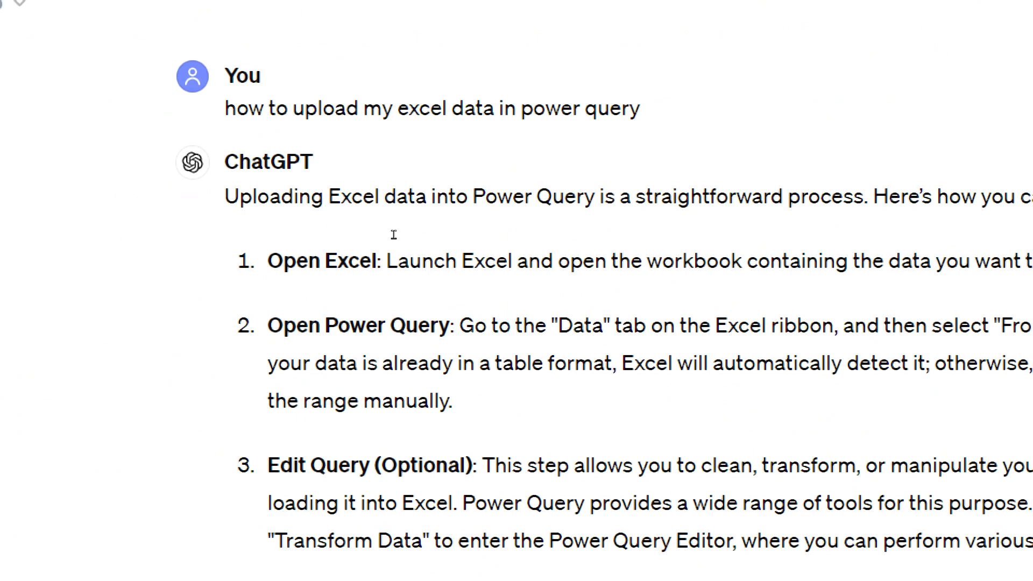
left_click_drag(268, 262, 383, 261)
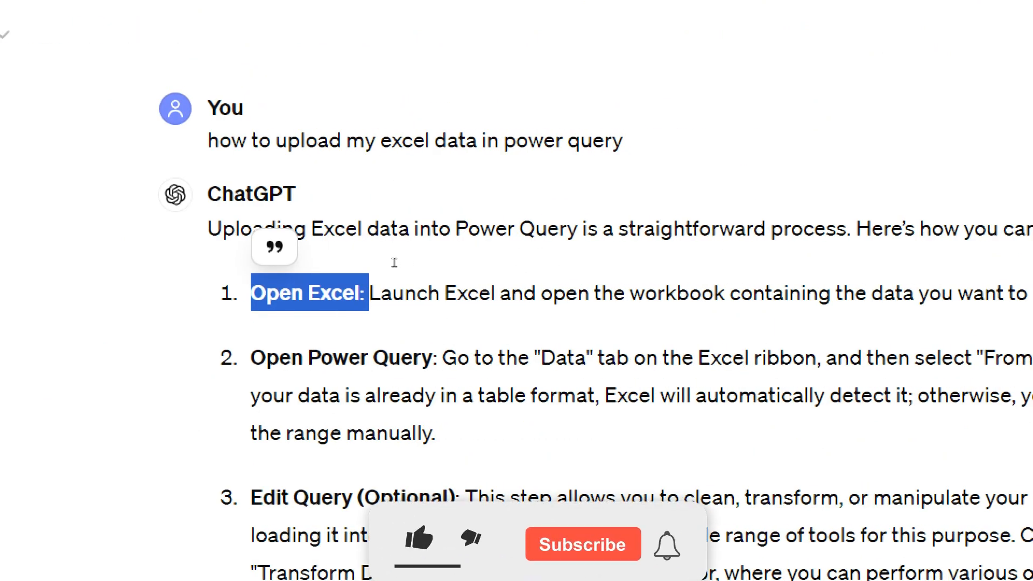
left_click_drag(251, 358, 308, 357)
left_click_drag(431, 265, 432, 267)
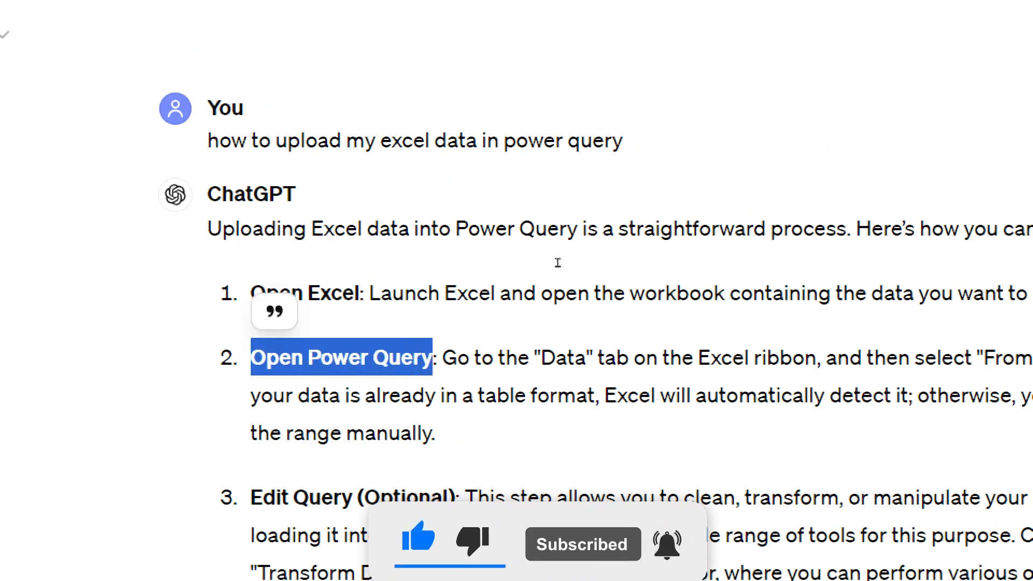
left_click_drag(585, 267, 532, 267)
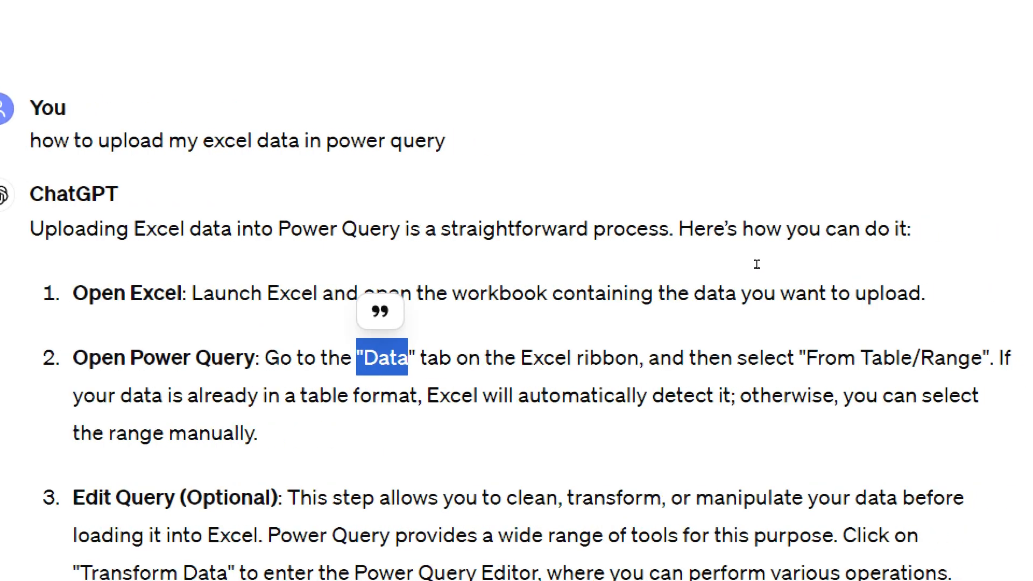
left_click_drag(753, 267, 728, 290)
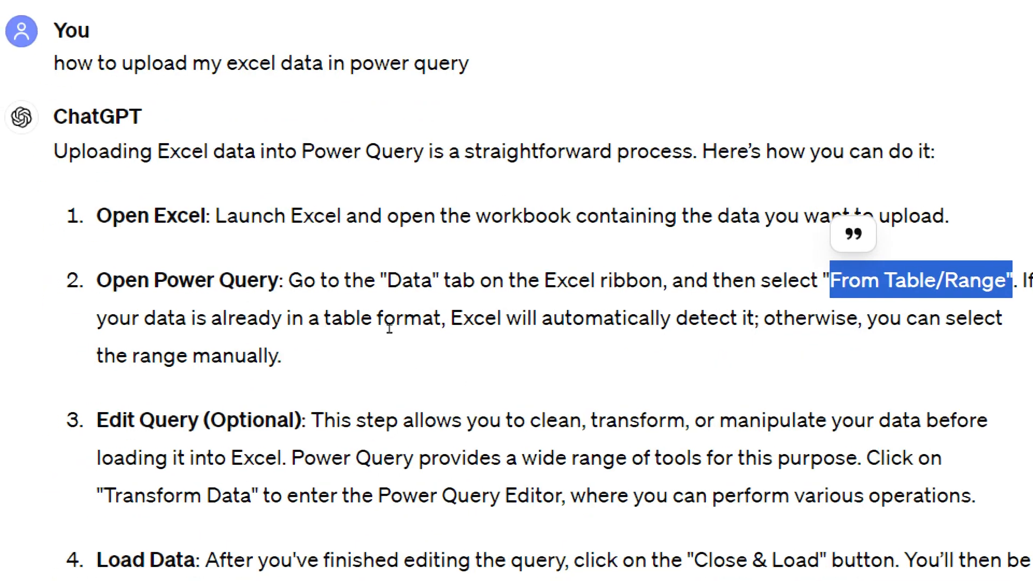
left_click_drag(389, 325, 494, 342)
scroll(442, 435, "down", 3)
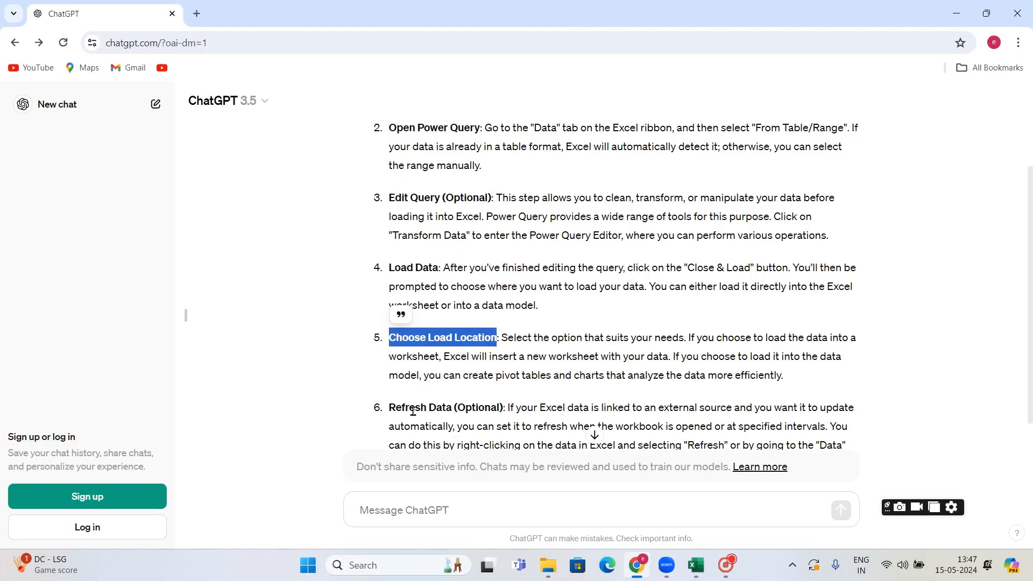
- Return to Excel, load the range $B$2:$D$13 with headers into Power Query, and open the query's Advanced Editor maximized
left_click(697, 572)
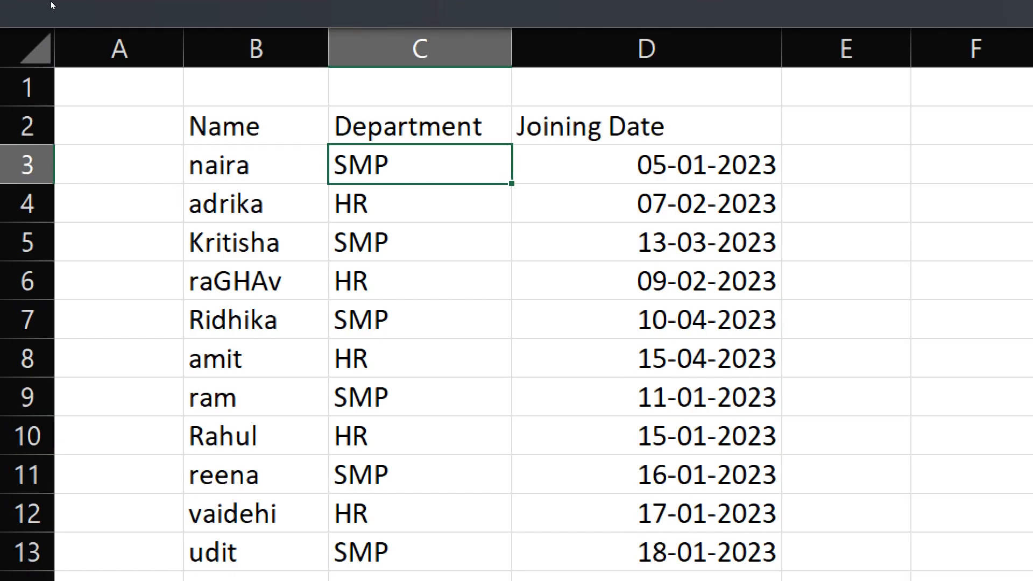
left_click(31, 3)
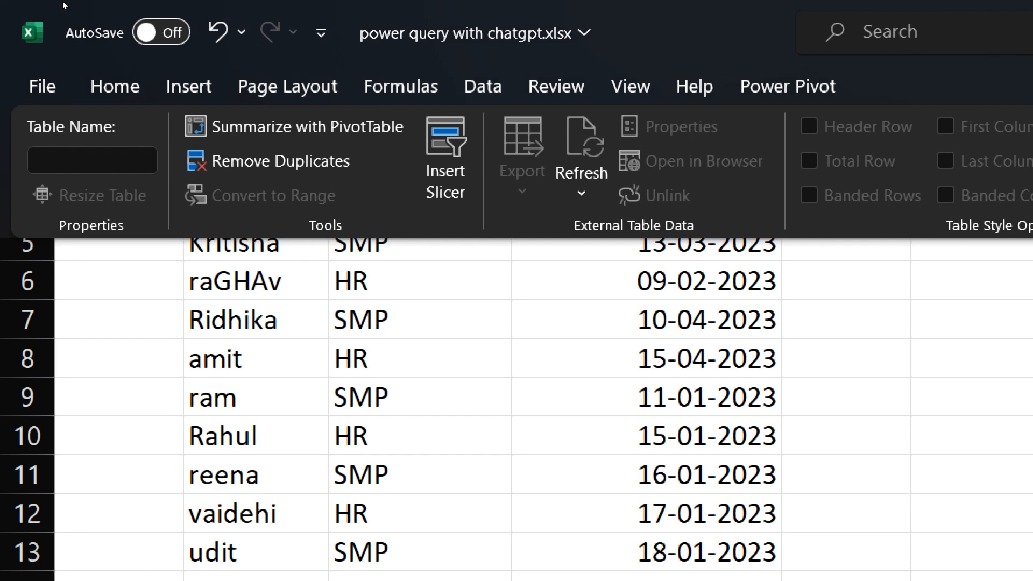
left_click(483, 86)
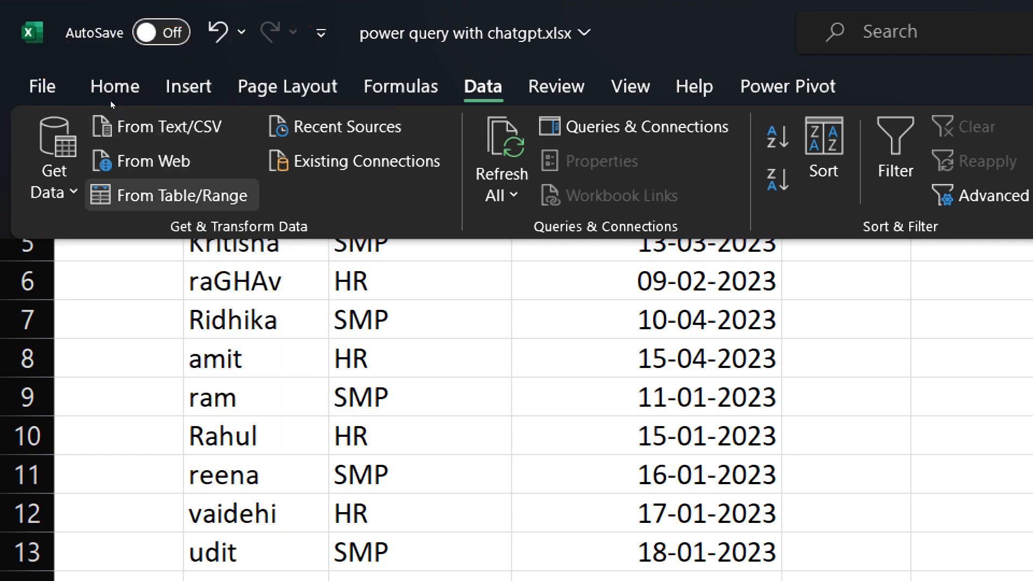
key("Return")
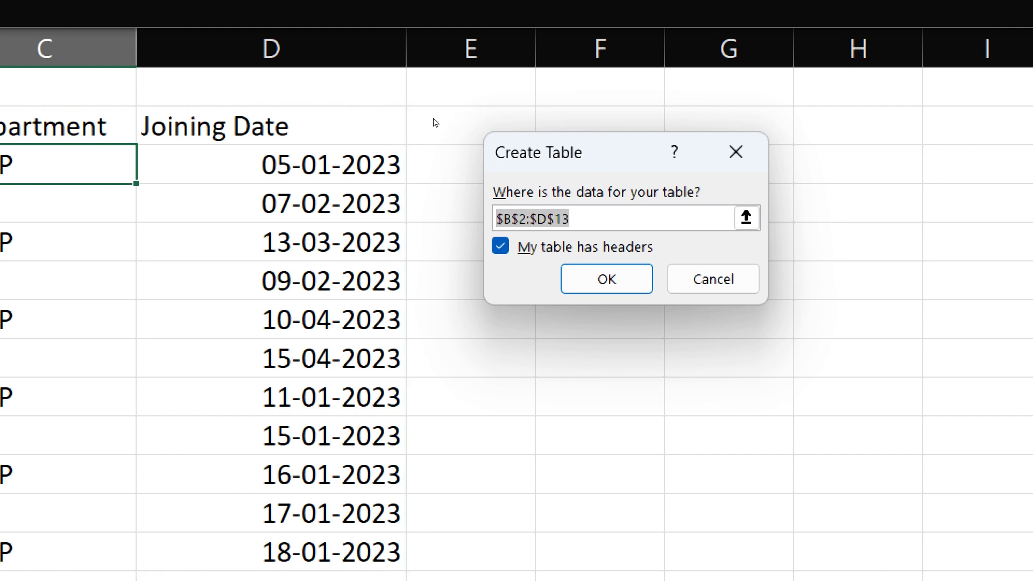
key("Return")
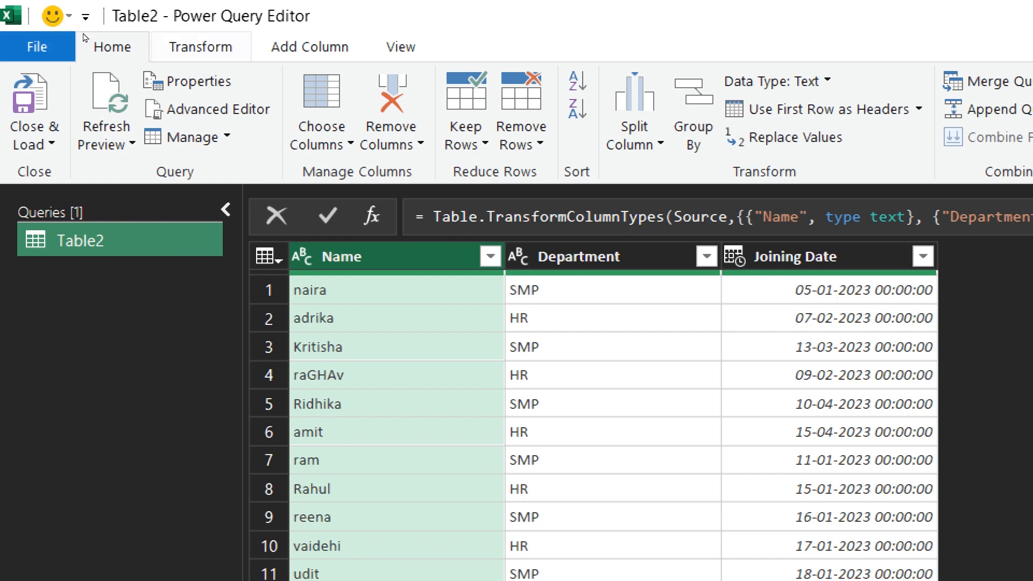
left_click(210, 109)
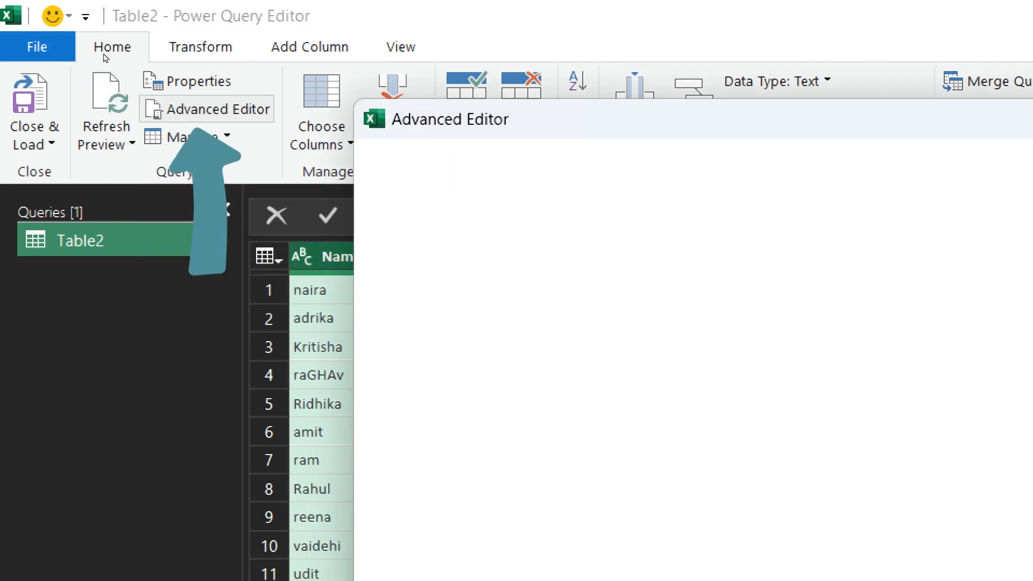
left_click_drag(497, 111, 137, 6)
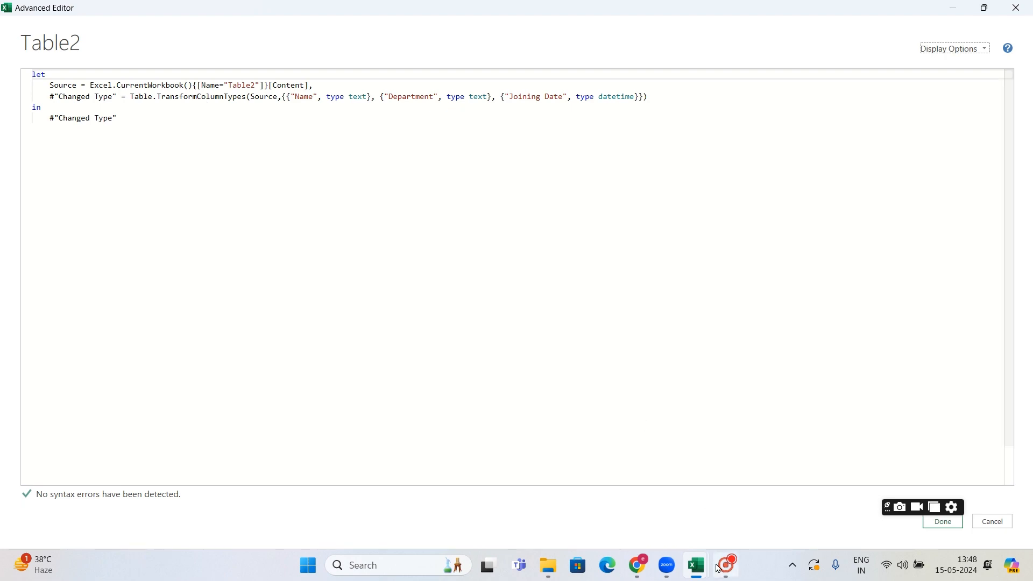
- Switch to ChatGPT and write the prompt "rewrite following M code in power query for converting name column in uppercase", followed by a new line
left_click(649, 570)
left_click(450, 514)
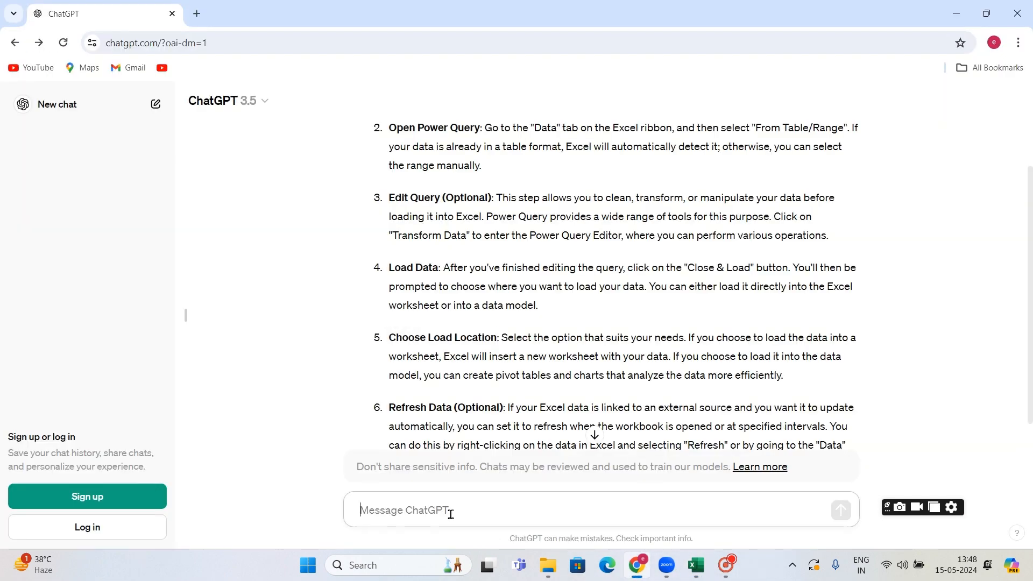
type("re")
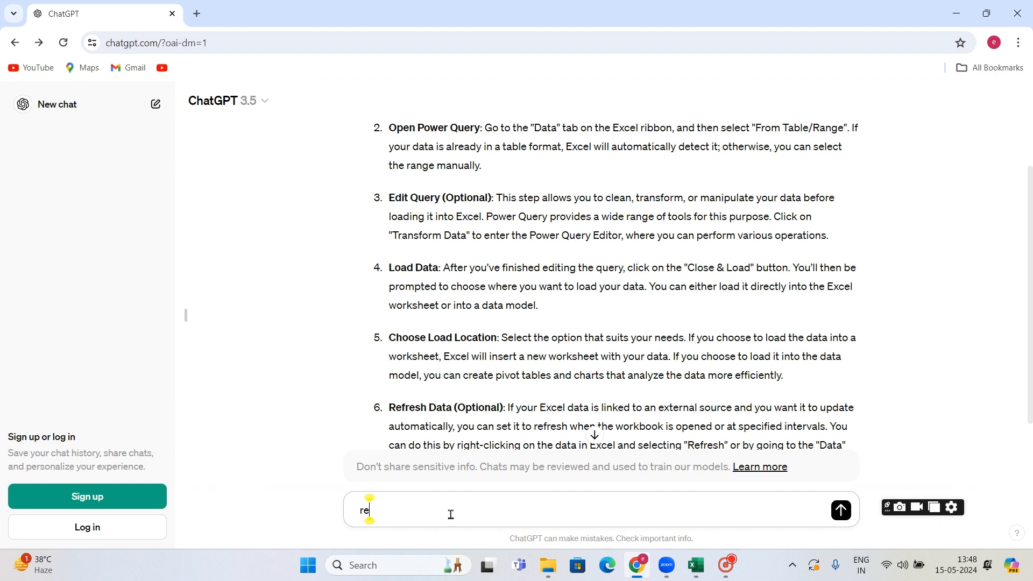
type("w")
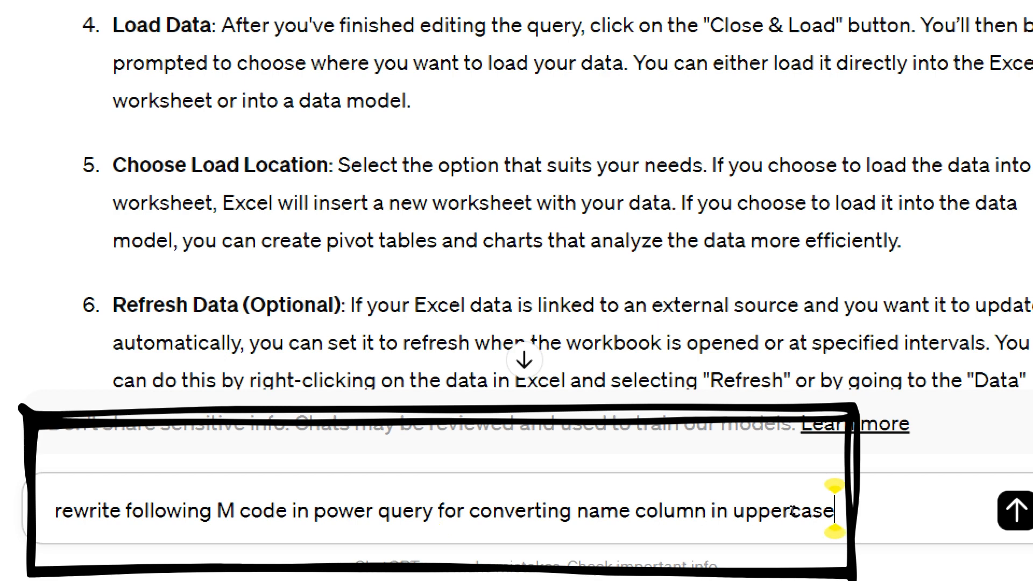
key("End")
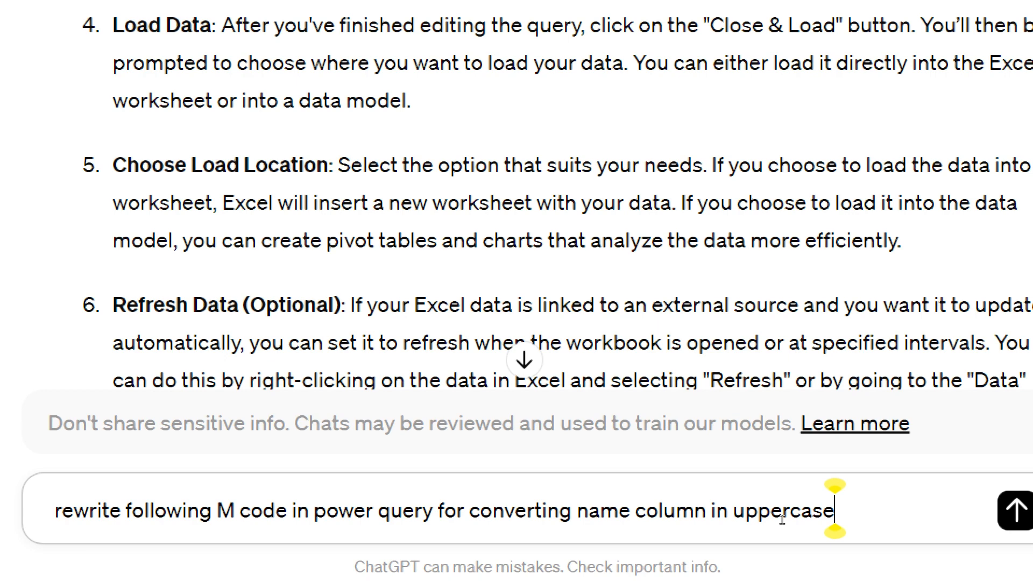
key("shift+Return")
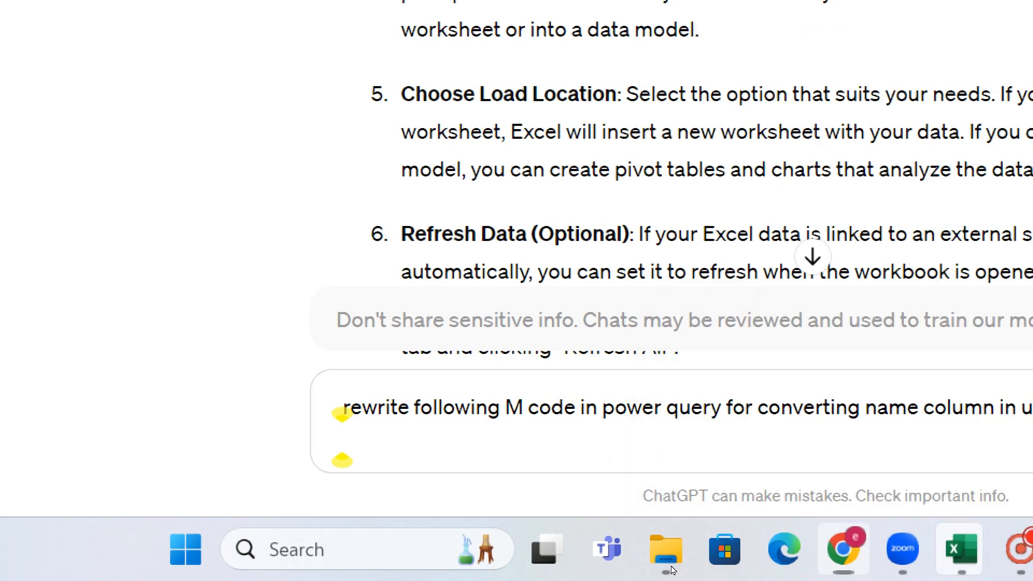
- Copy the complete M code from the Advanced Editor, add it below the ChatGPT prompt and send the message
left_click(783, 390)
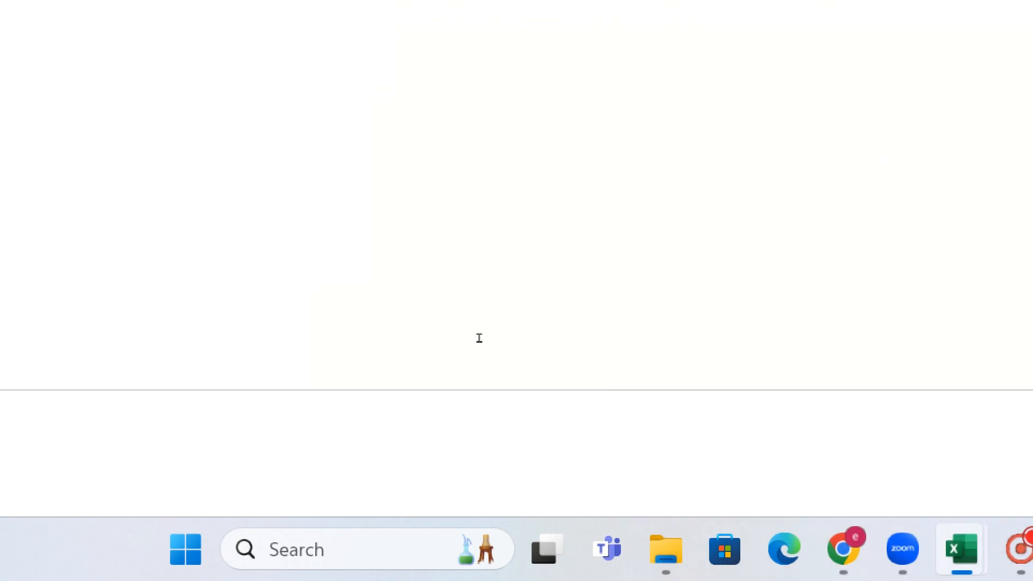
left_click_drag(130, 118, 16, 69)
key("ctrl+c")
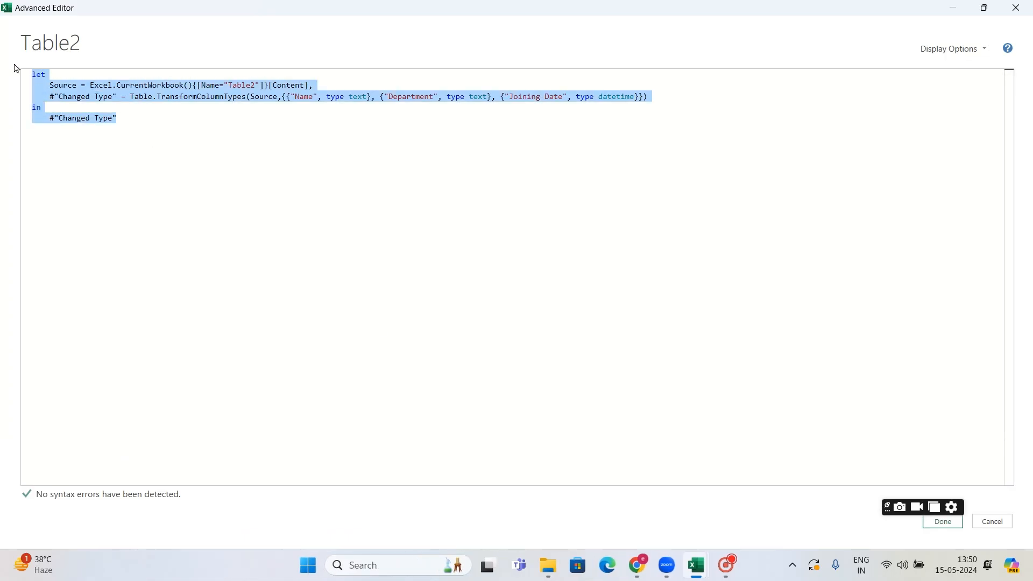
key("alt+Tab")
key("ctrl+v")
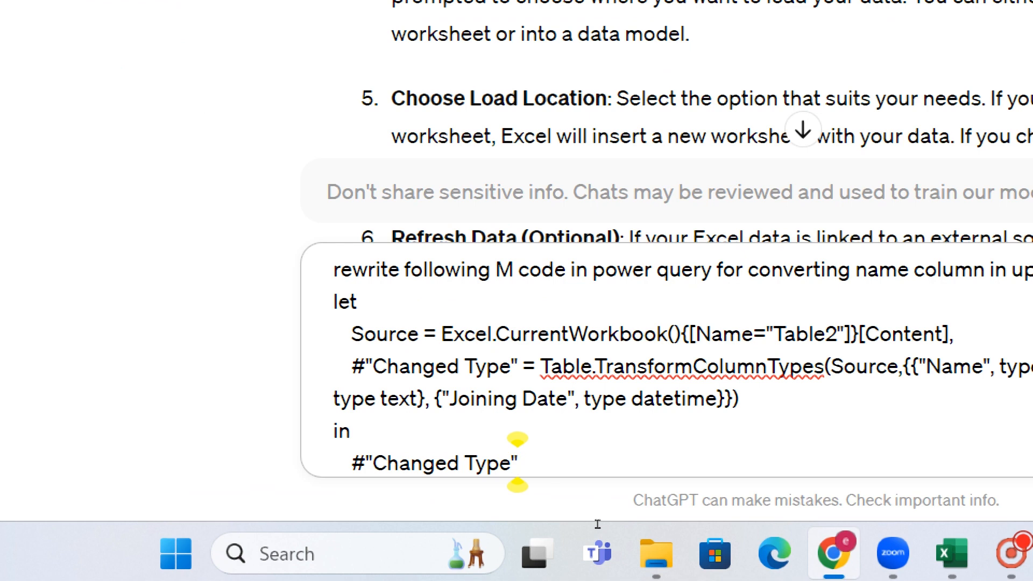
key("Return")
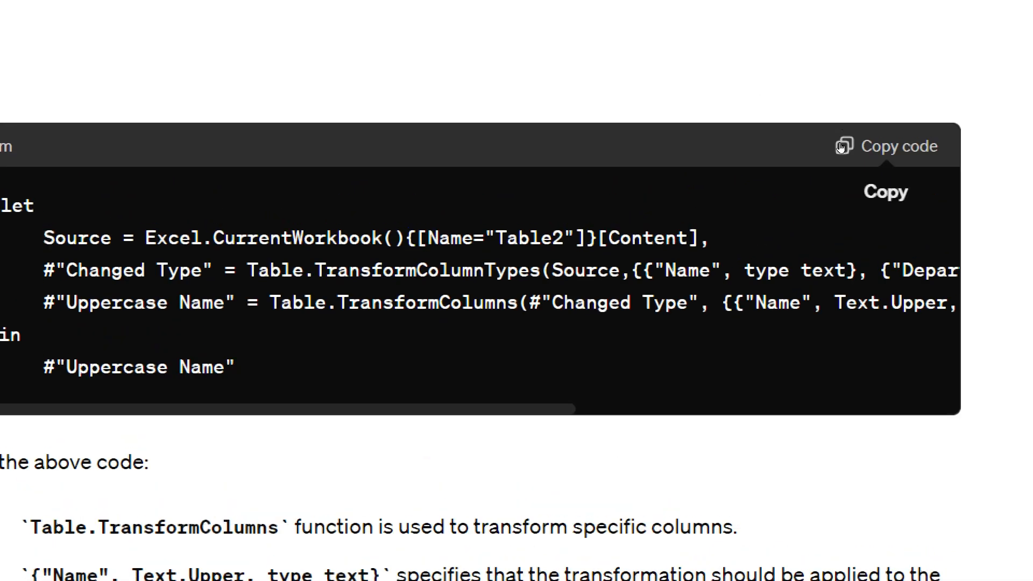
- Copy ChatGPT's rewritten M code, replace all the code in the Advanced Editor with it and apply the change
left_click(841, 146)
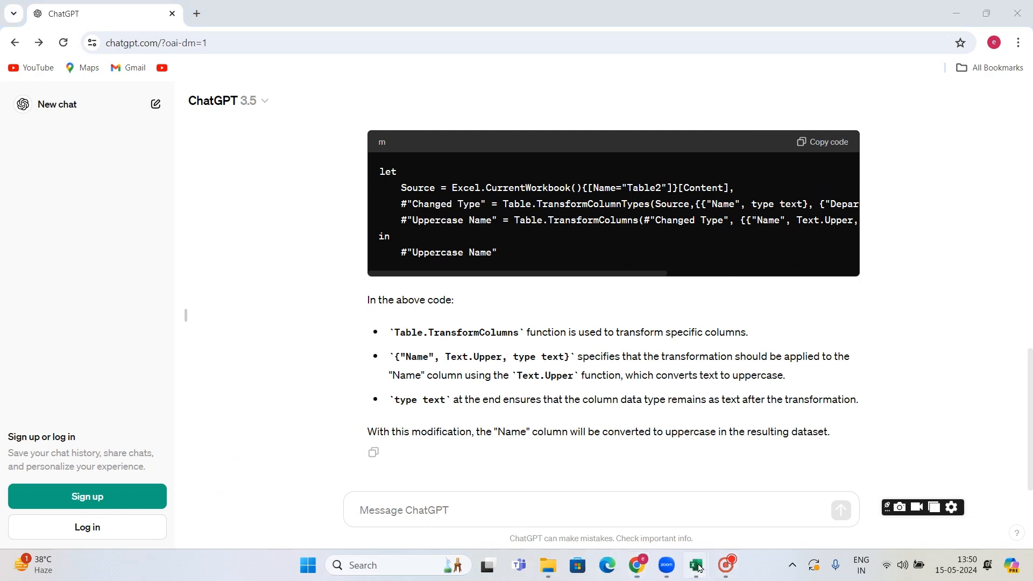
mouse_move(699, 567)
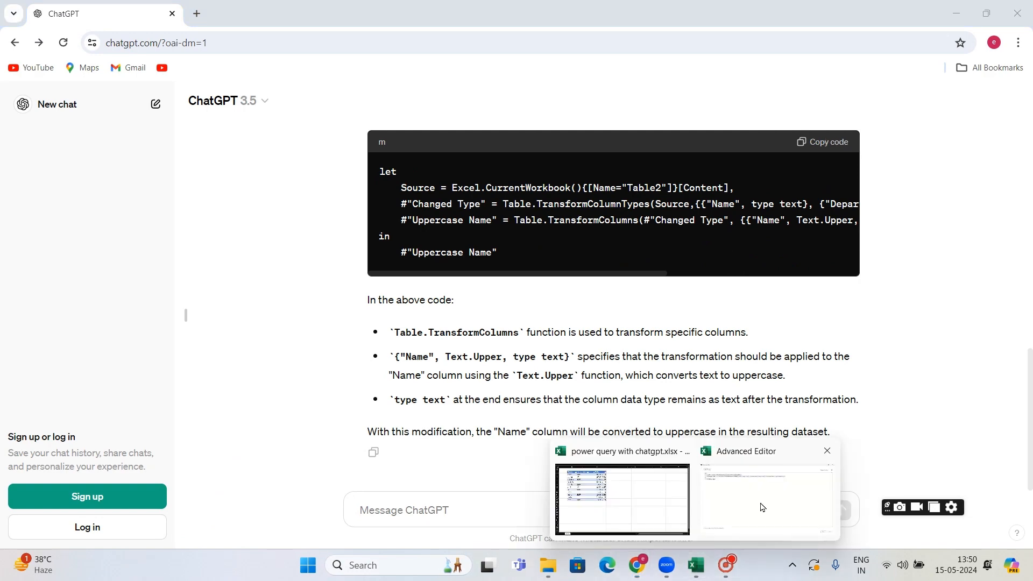
left_click(761, 505)
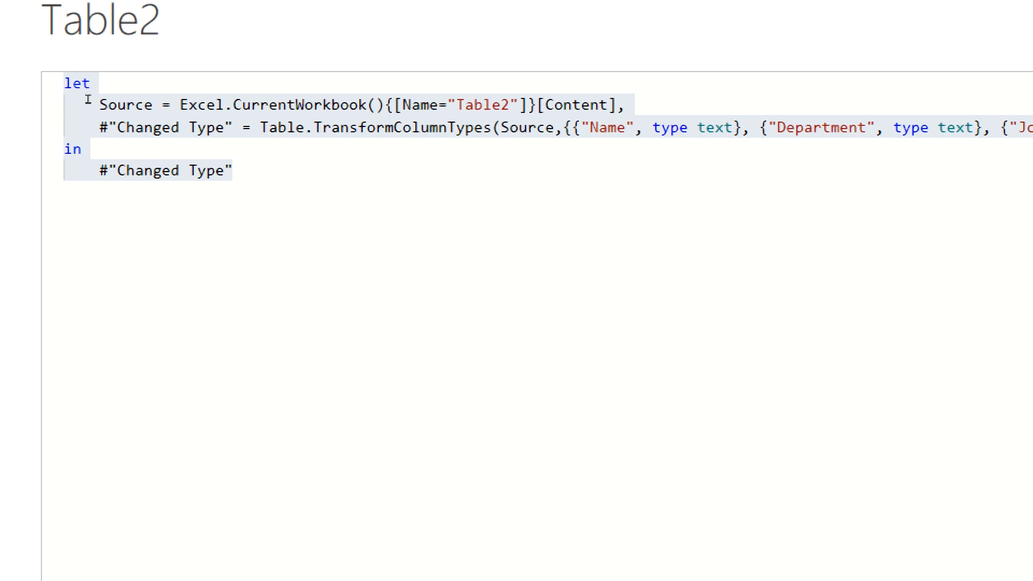
left_click_drag(242, 171, 2, 66)
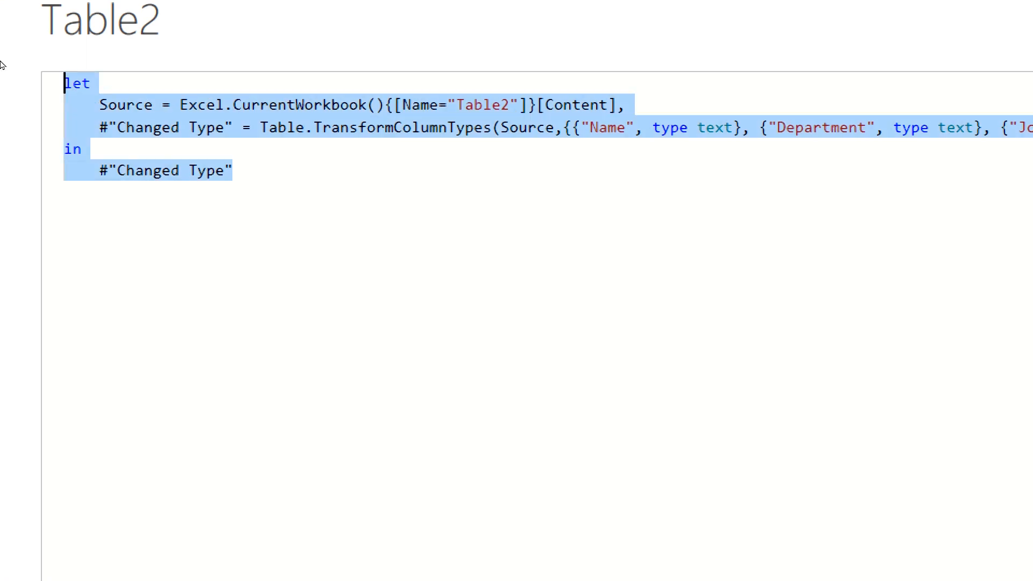
key("ctrl+v")
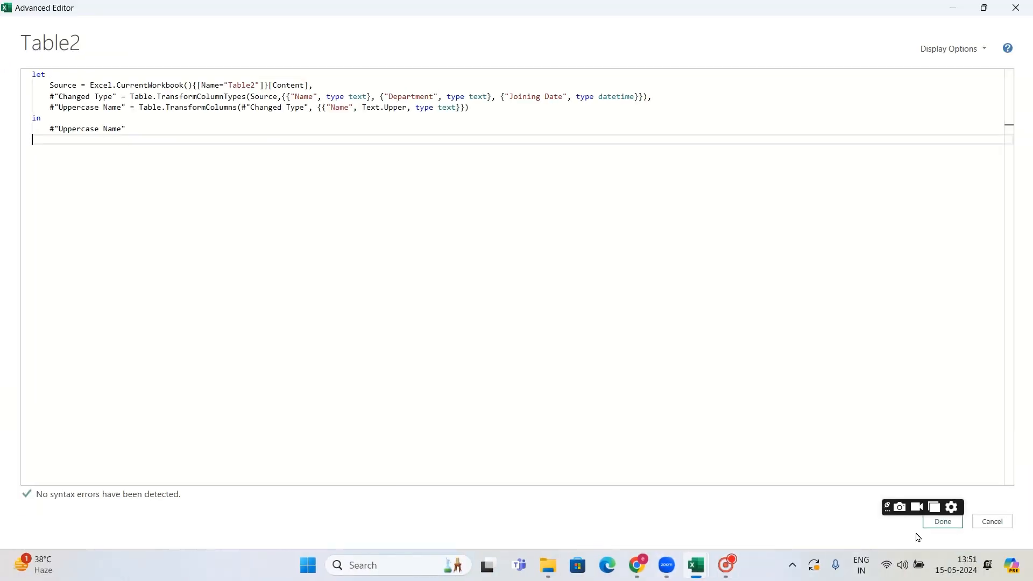
left_click(944, 526)
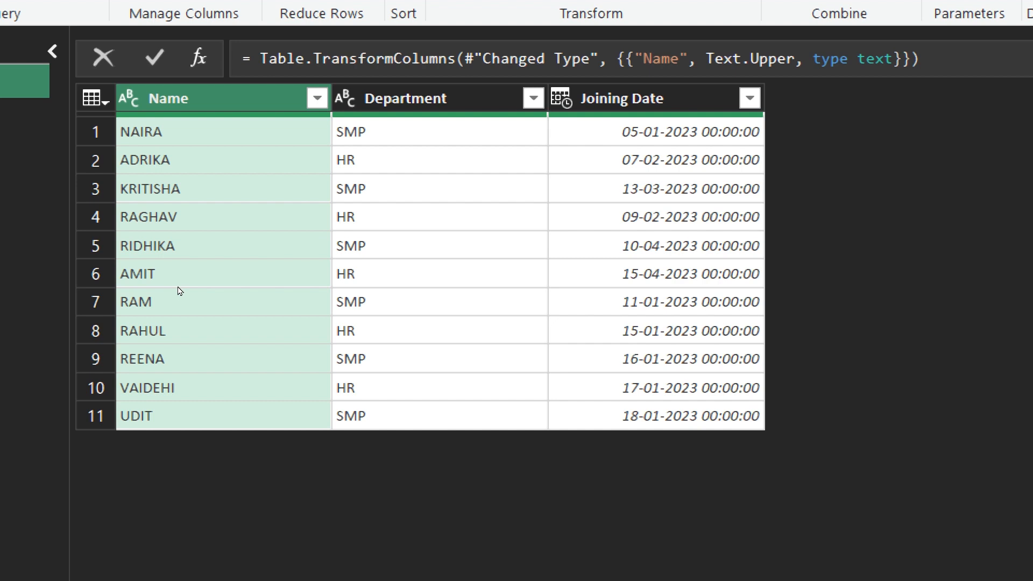
- Select the Joining Date column, switch to ChatGPT and write "rewrite following M code in power query for formate Date column in Date", followed by a new line
left_click(629, 99)
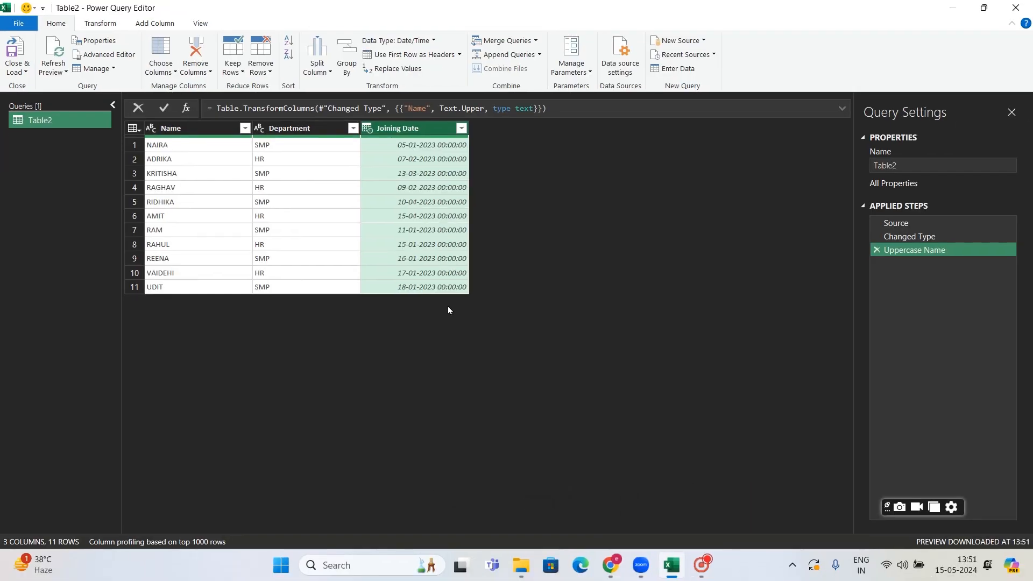
key("alt+Tab")
scroll(507, 296, "down", 1)
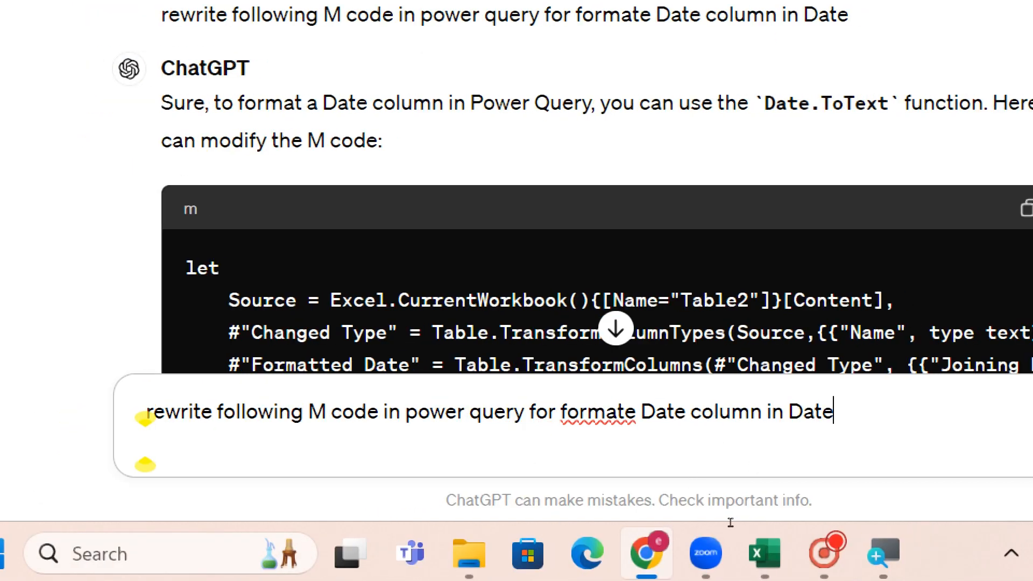
key("shift+Return")
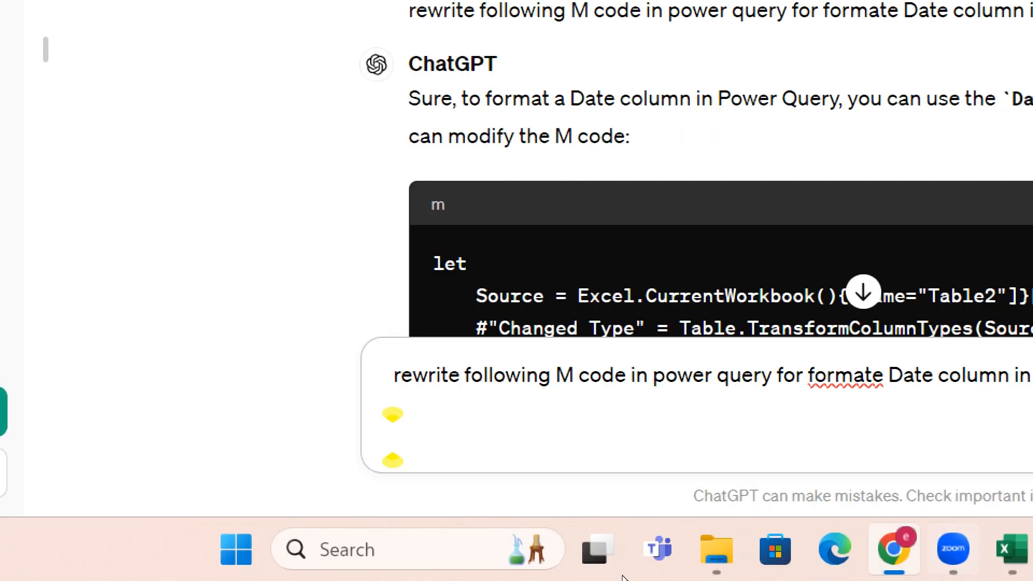
- Copy the complete M code from Table2's Advanced Editor, add it below the date-format prompt in ChatGPT and send the message
key("alt+Tab")
key("alt+Tab")
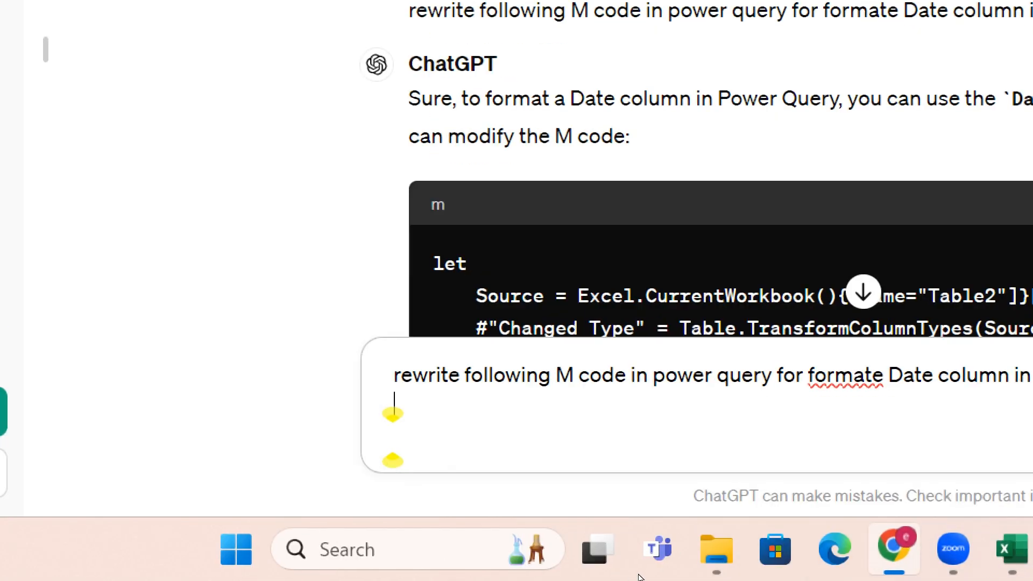
left_click(1012, 549)
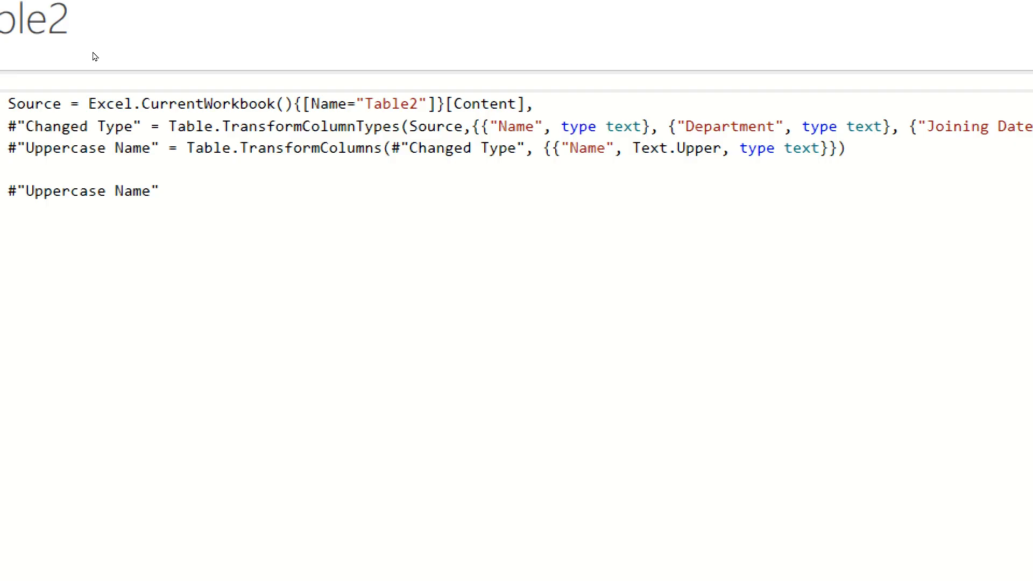
left_click_drag(127, 129, 21, 74)
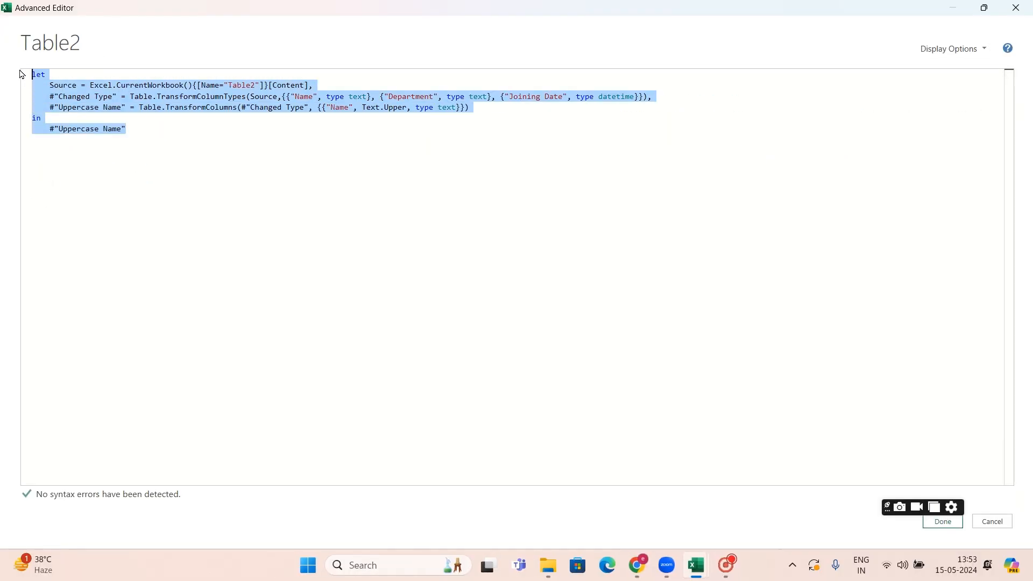
key("ctrl+c")
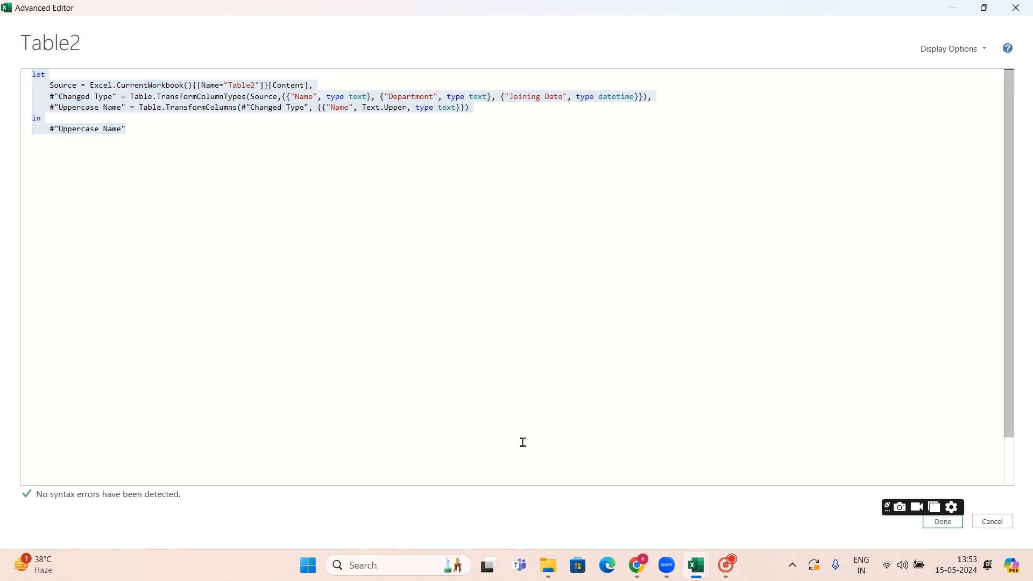
left_click(638, 565)
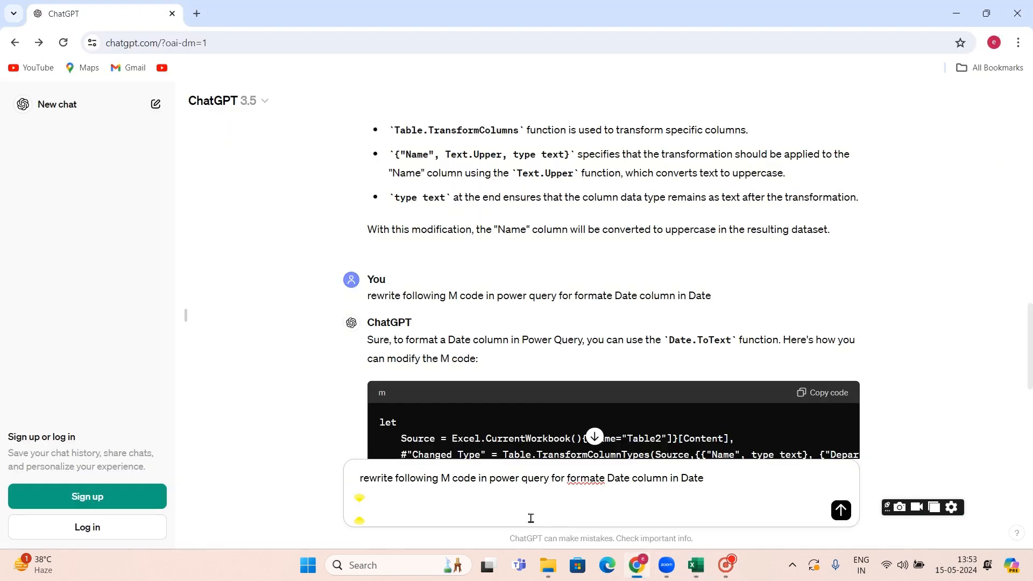
key("ctrl+v")
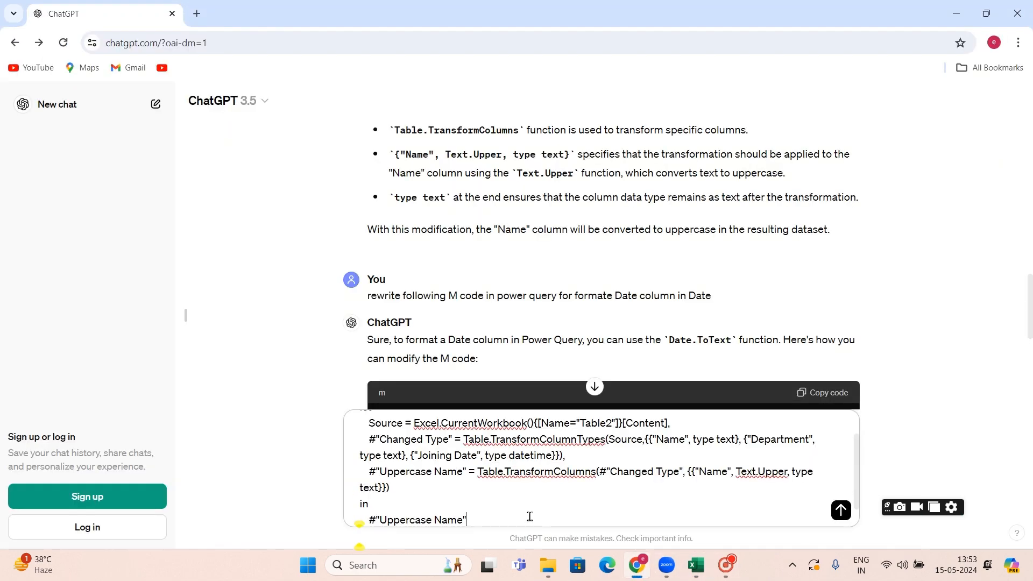
key("Return")
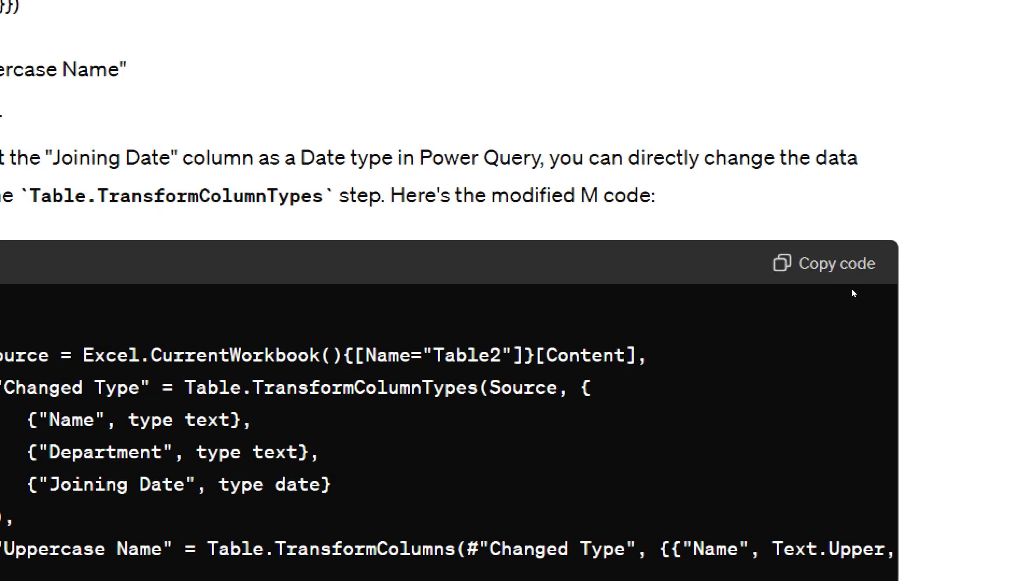
- Copy ChatGPT's M code with Joining Date as type date, replace all the code in the Advanced Editor with it and apply the change
left_click(817, 285)
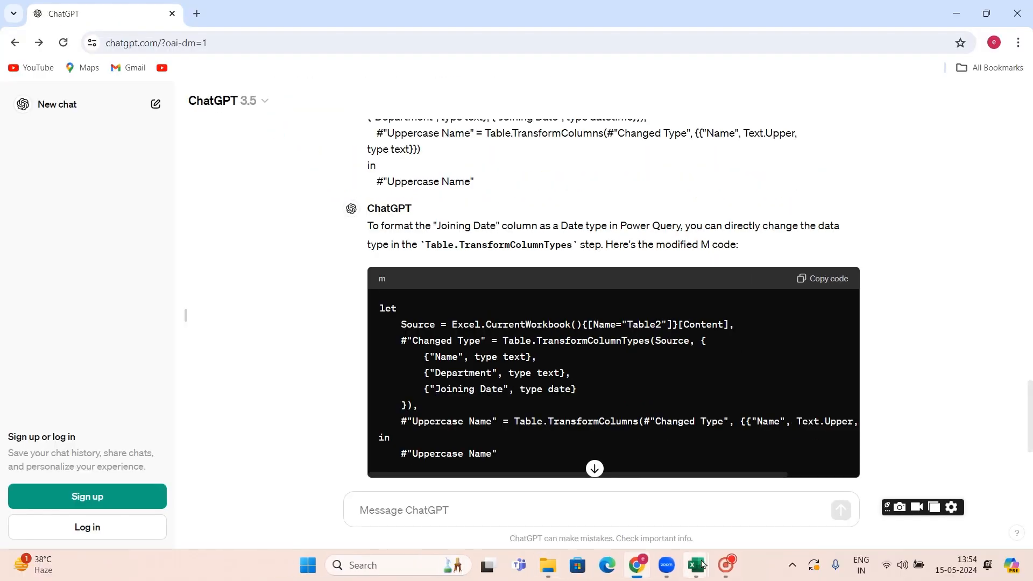
mouse_move(702, 564)
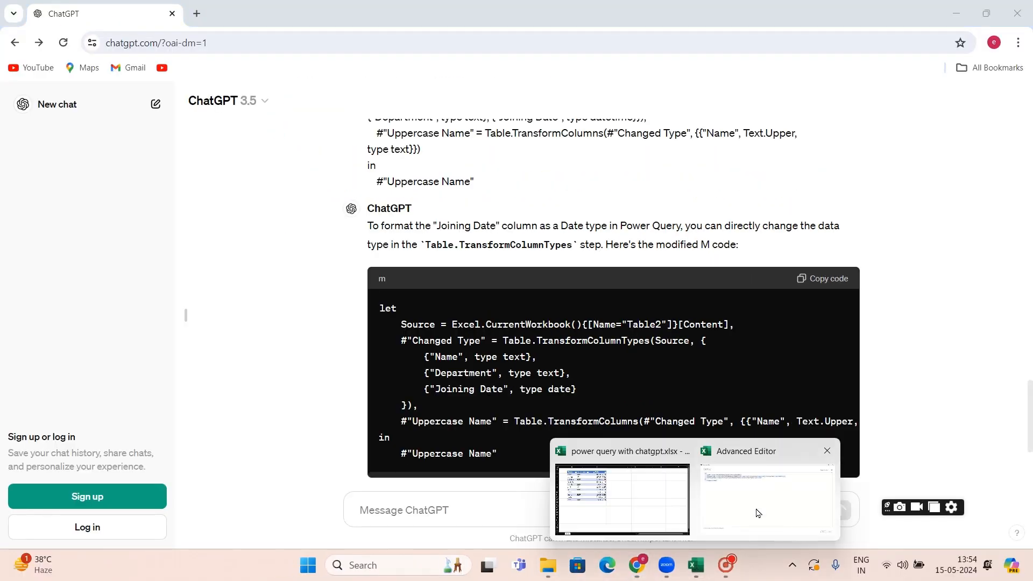
left_click(759, 514)
key("ctrl+a")
key("ctrl+v")
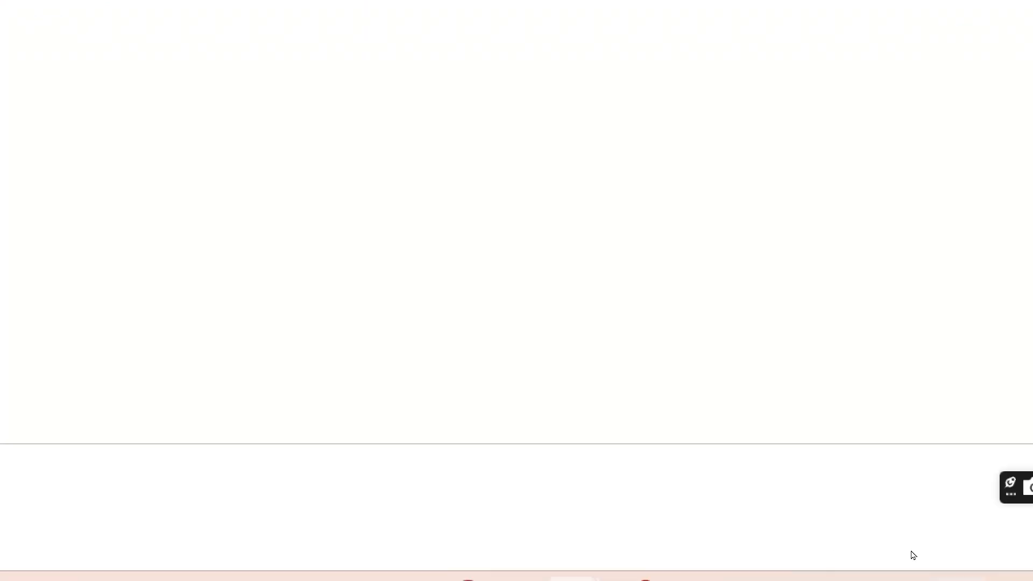
left_click(1008, 516)
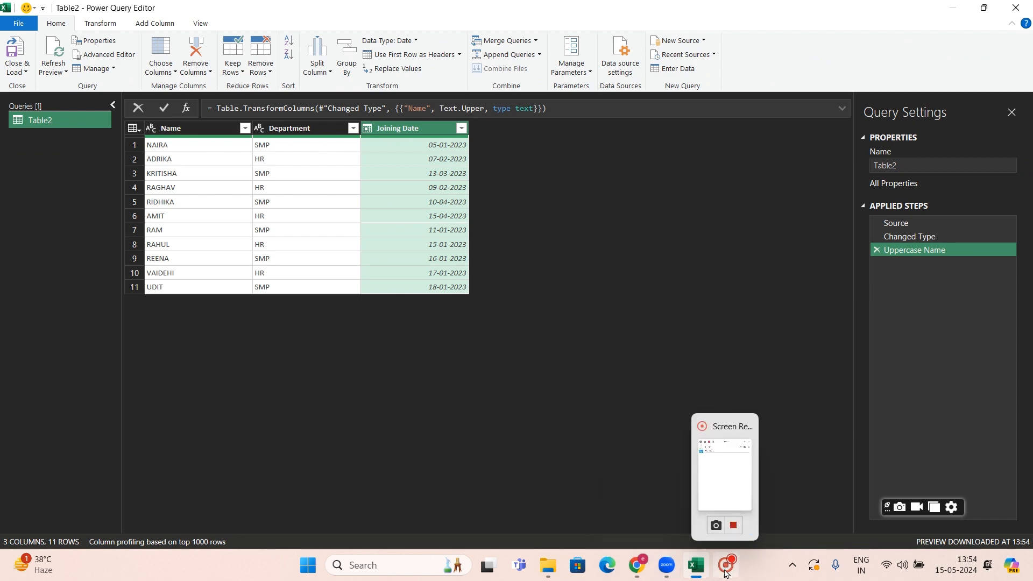
- Switch to ChatGPT and write "rewrite following M code in power query for Date column to add 10 days", followed by a new line
left_click(637, 565)
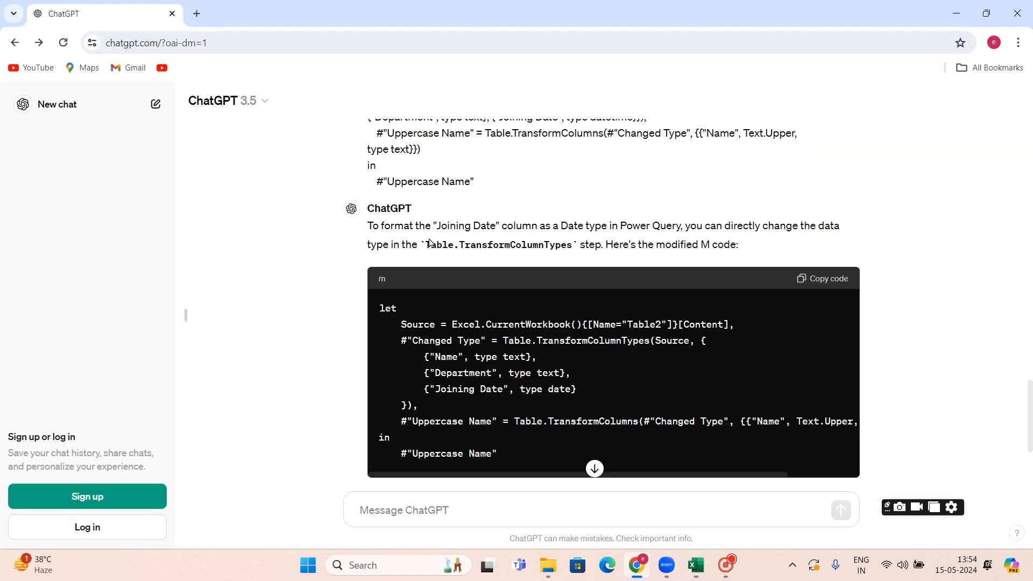
scroll(428, 246, "up", 3)
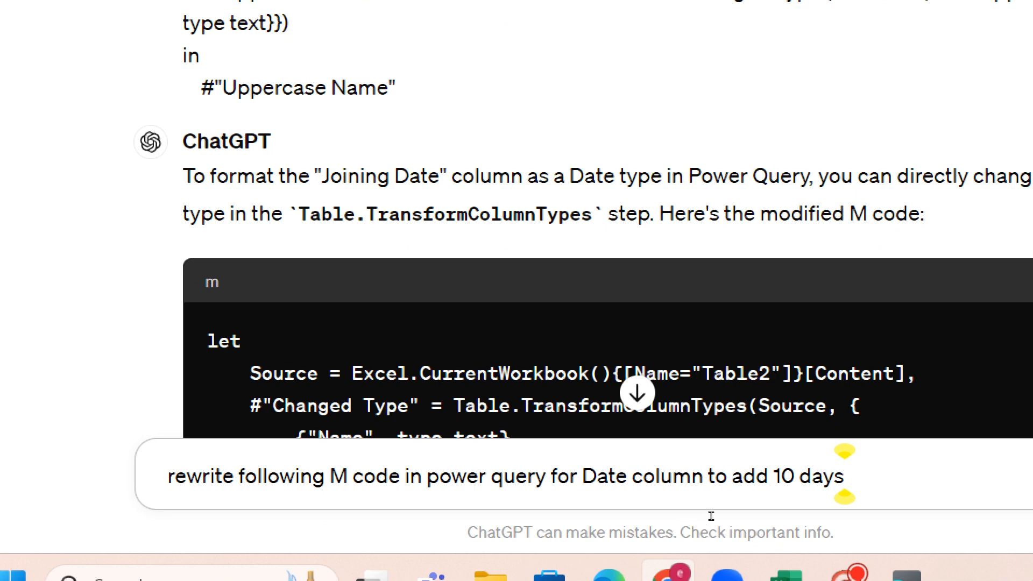
key("shift+Return")
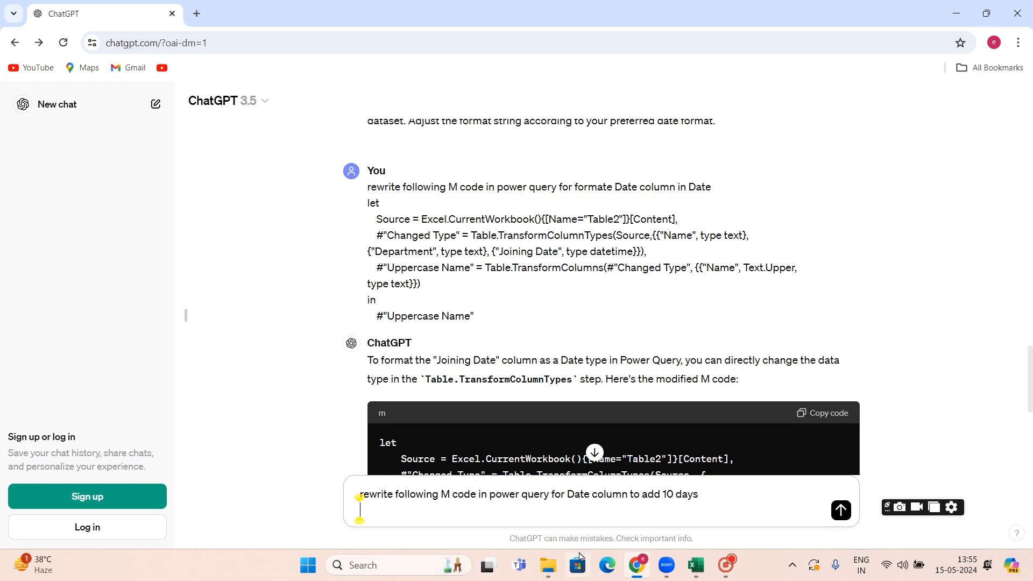
- Copy the current M code from Table2's Advanced Editor, add it below the 10-days prompt in ChatGPT and send the message
left_click(696, 565)
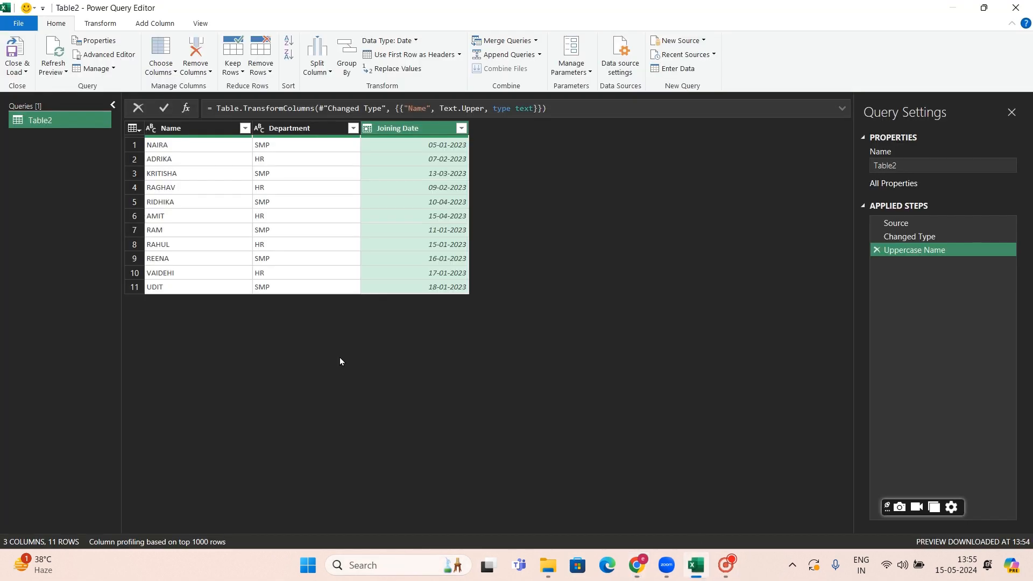
left_click(94, 54)
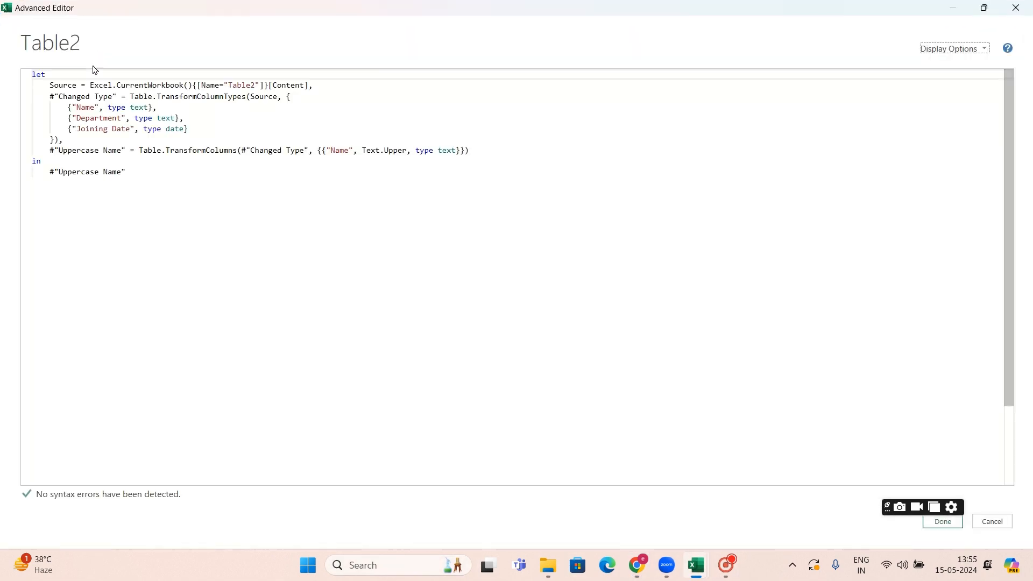
left_click_drag(149, 183, 31, 75)
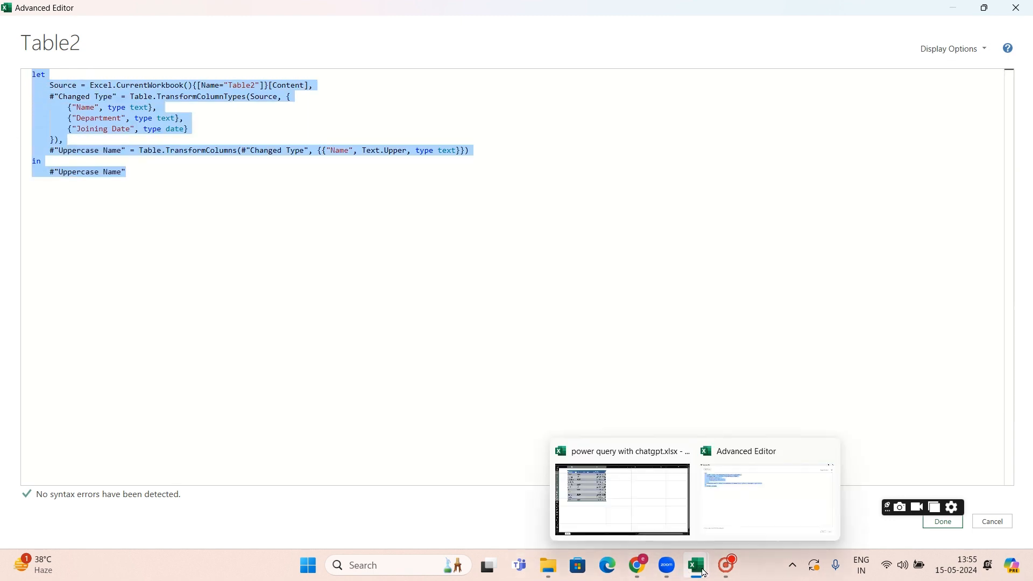
left_click(637, 566)
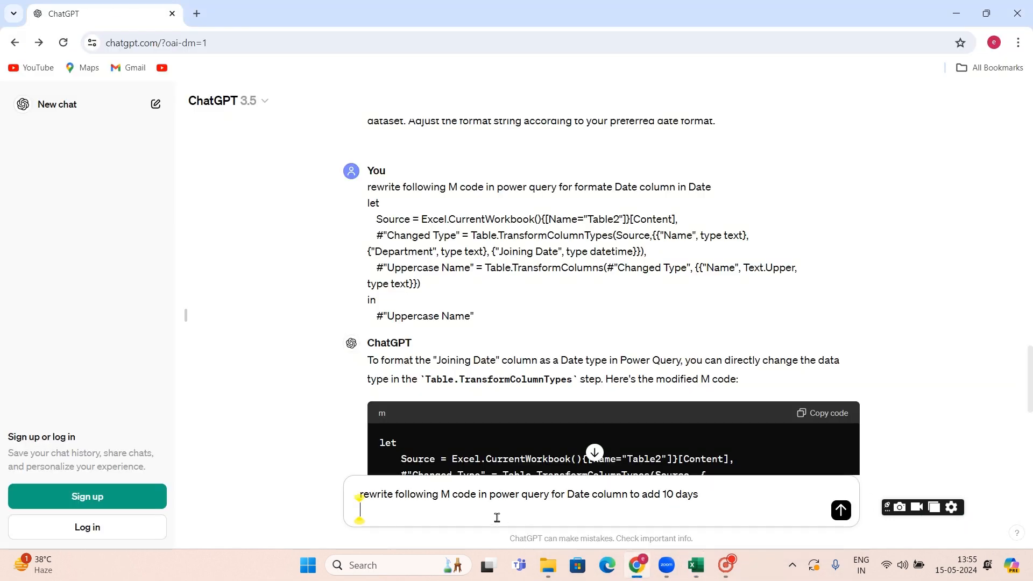
key("ctrl+v")
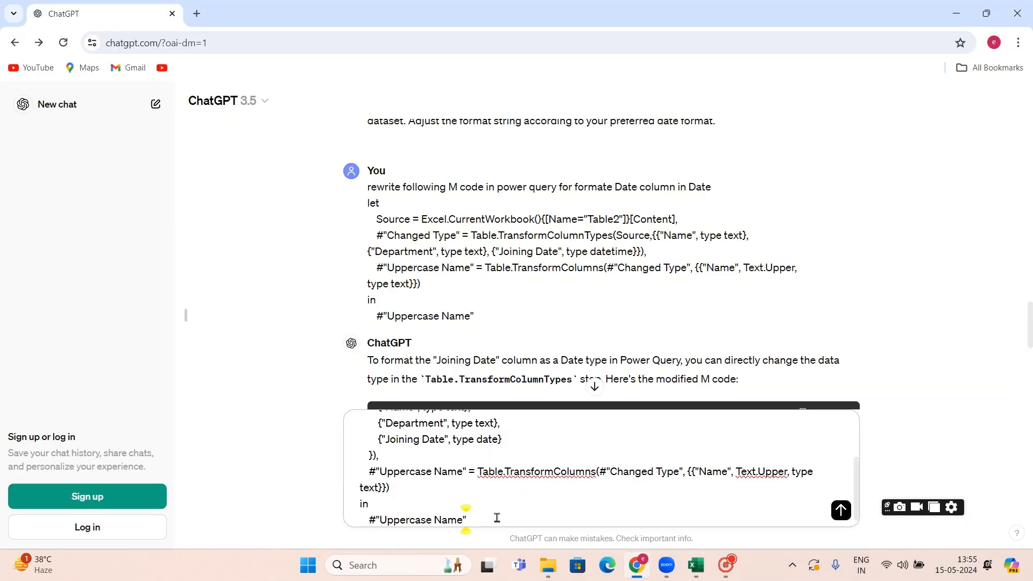
key("Return")
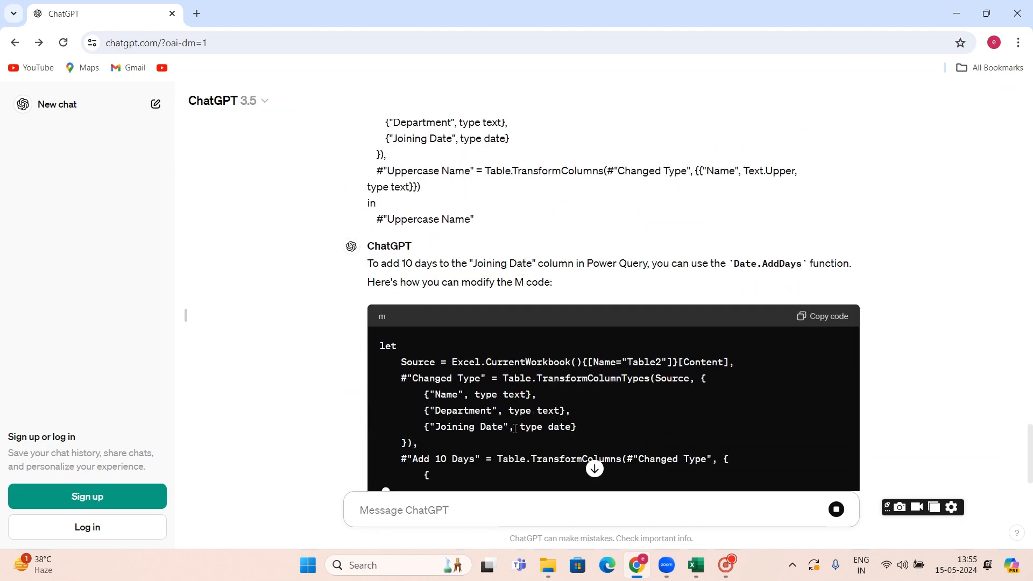
- Copy ChatGPT's M code with the Date.AddDays step, replace all the code in the Advanced Editor with it and apply the change
scroll(573, 402, "down", 1)
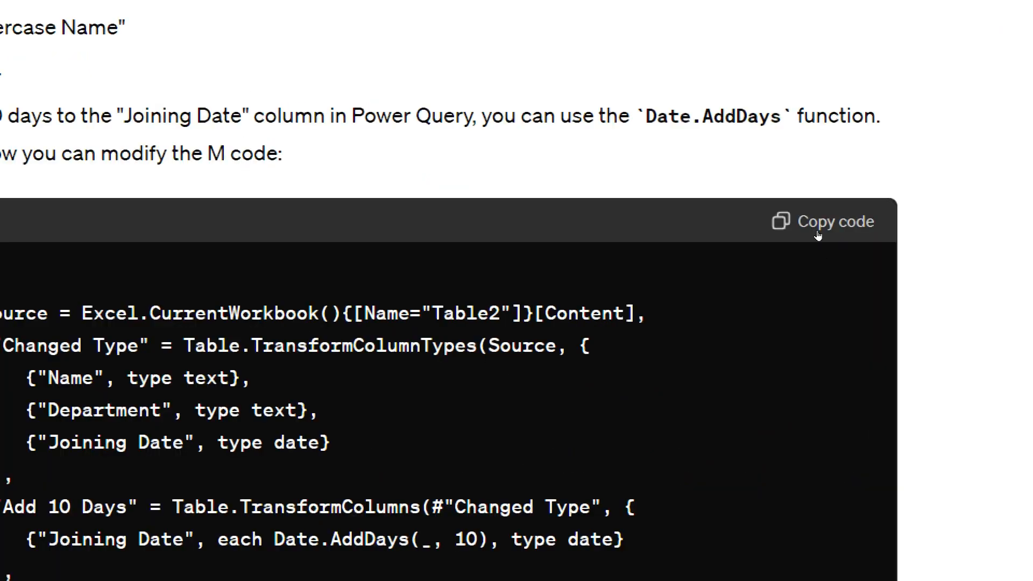
left_click(820, 242)
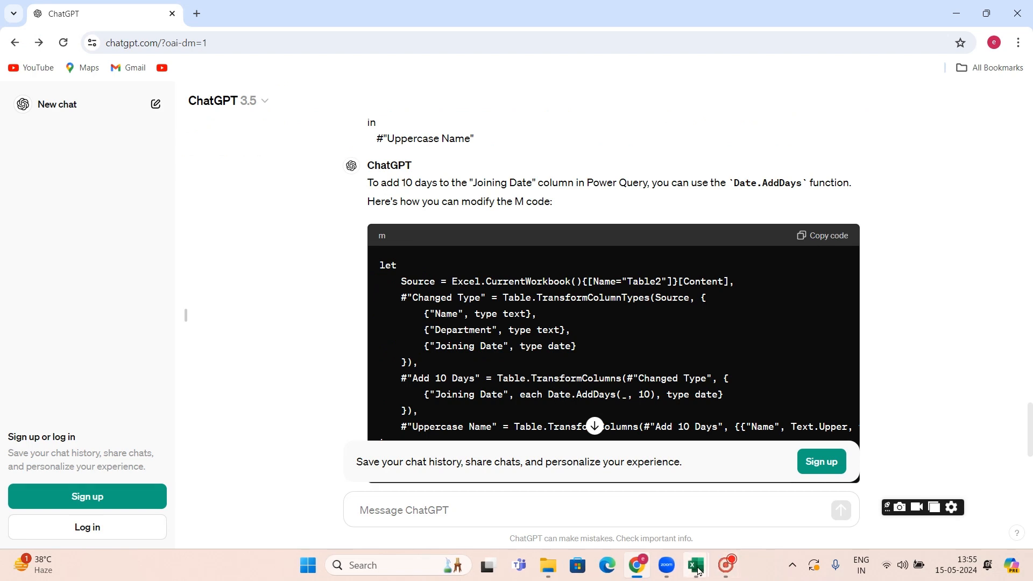
mouse_move(696, 565)
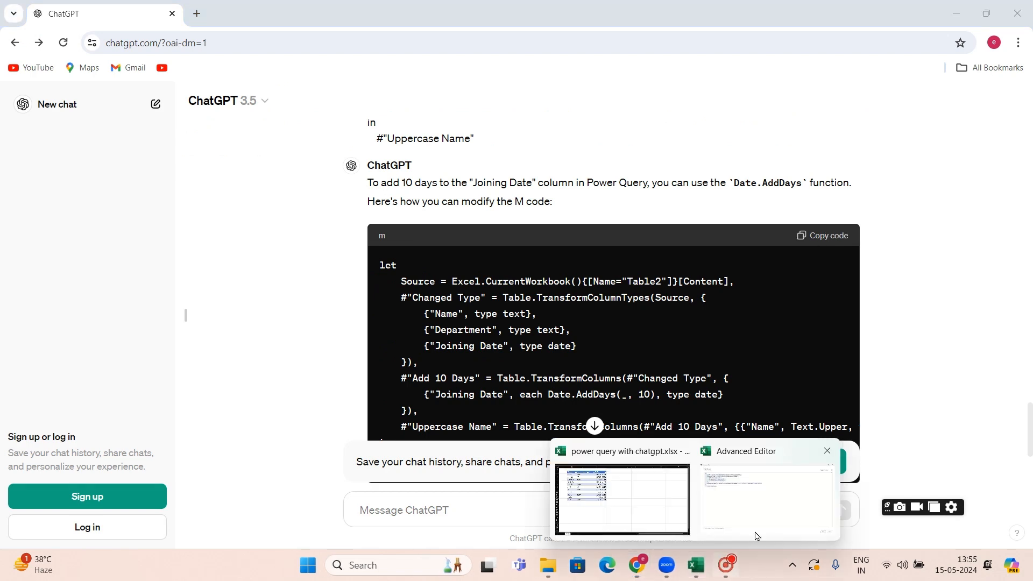
left_click(758, 509)
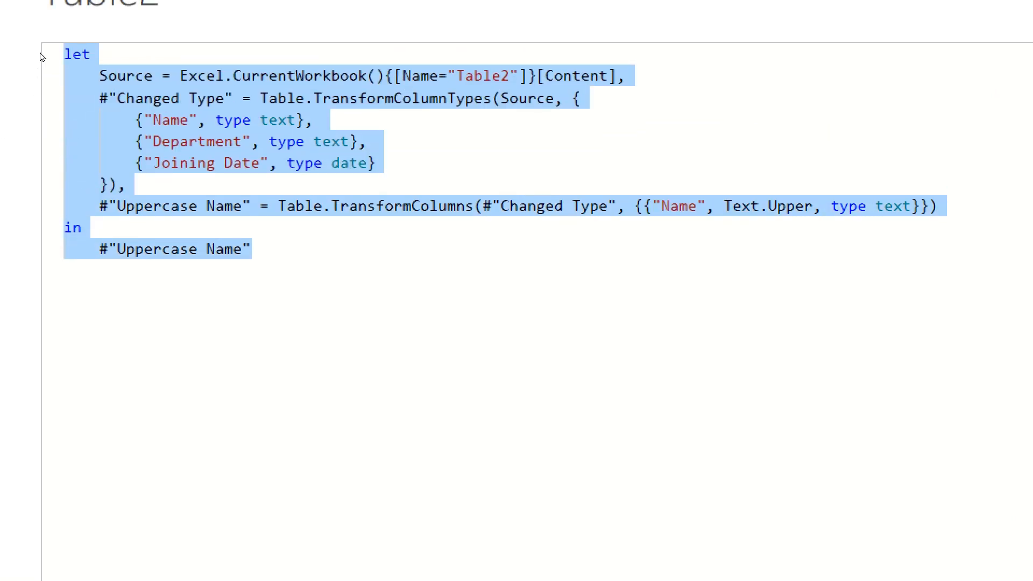
key("ctrl+v")
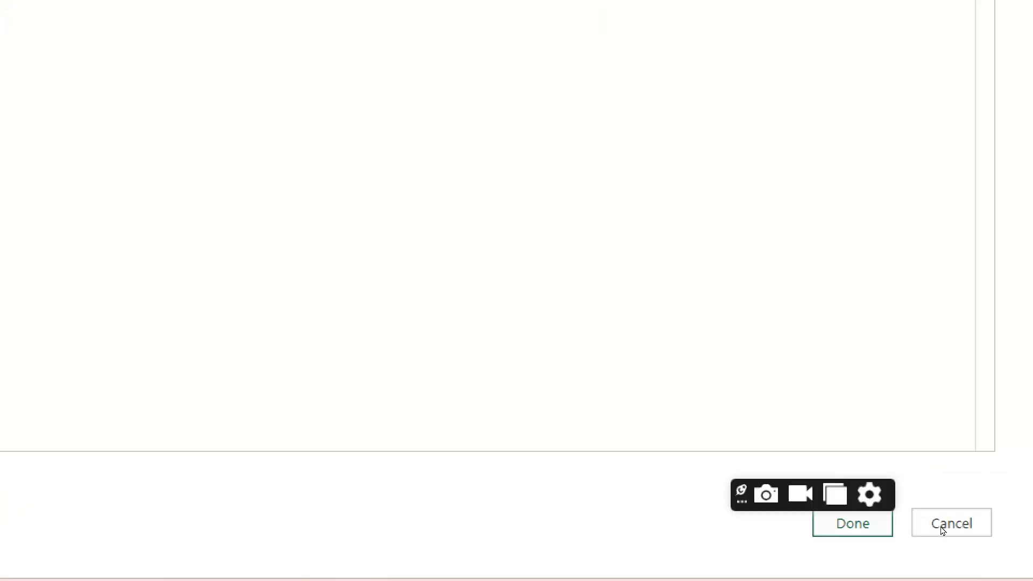
left_click(854, 525)
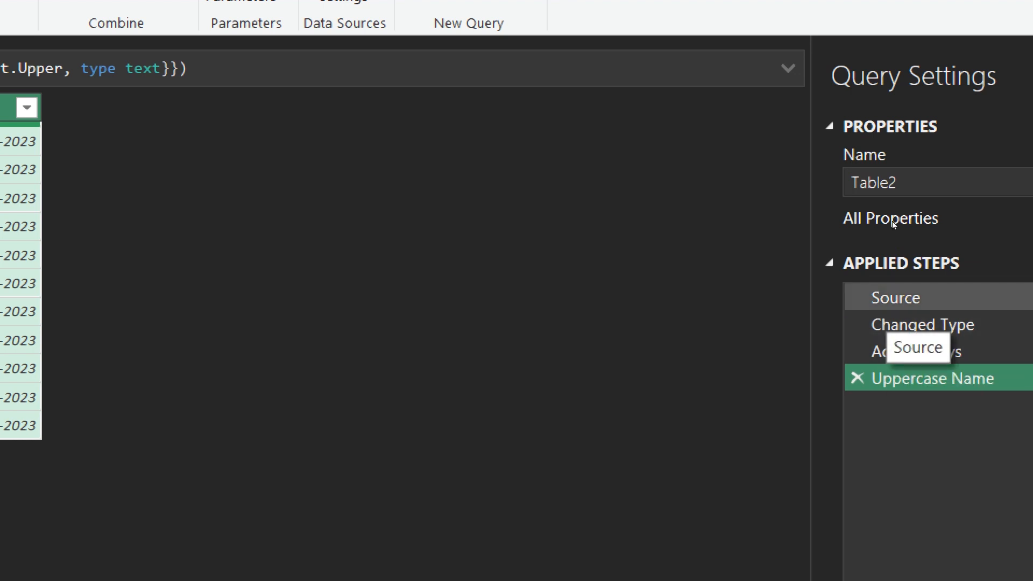
- Review the query's applied steps from Source through Uppercase Name and check the values in the Department column
left_click(889, 298)
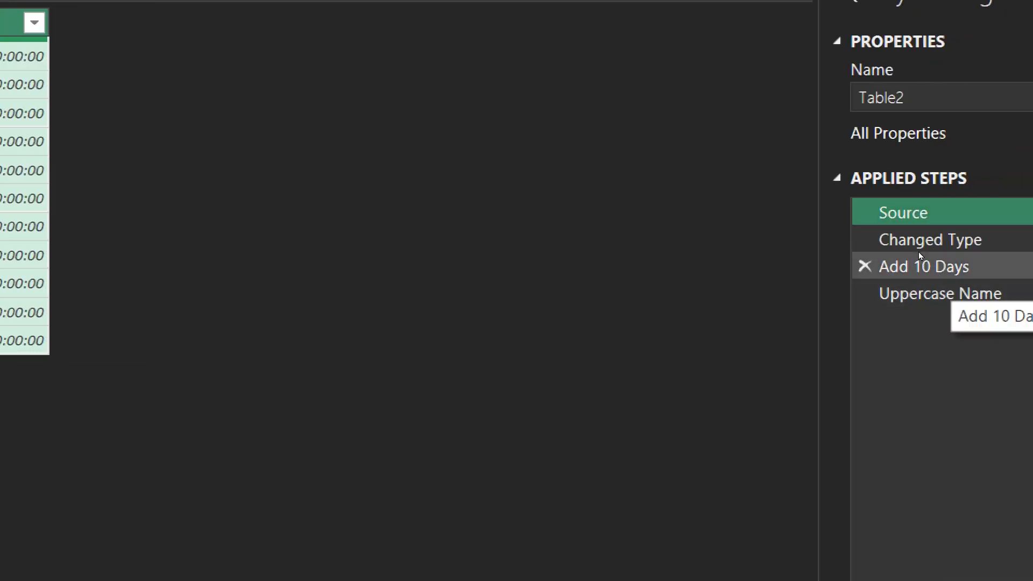
left_click(919, 255)
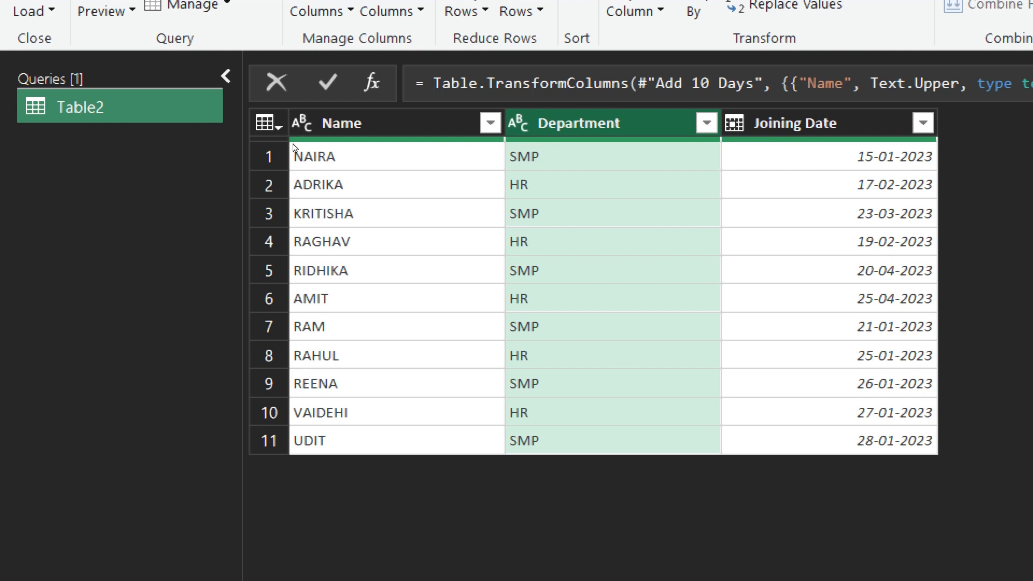
key("Down")
key("Down")
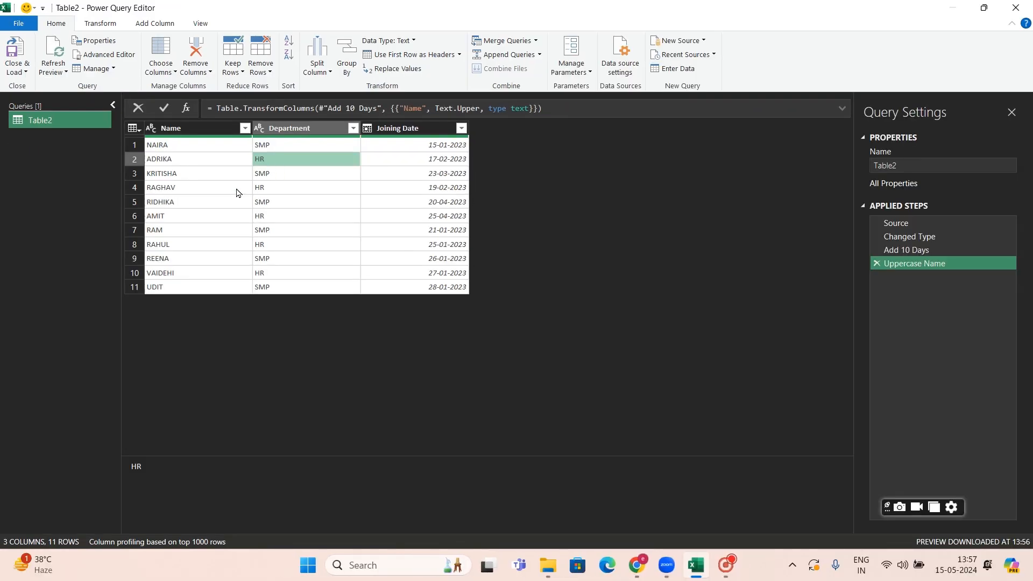
- Switch to ChatGPT and write the prompt "rewrite following M code in power query for Department column to count departments"
left_click(636, 564)
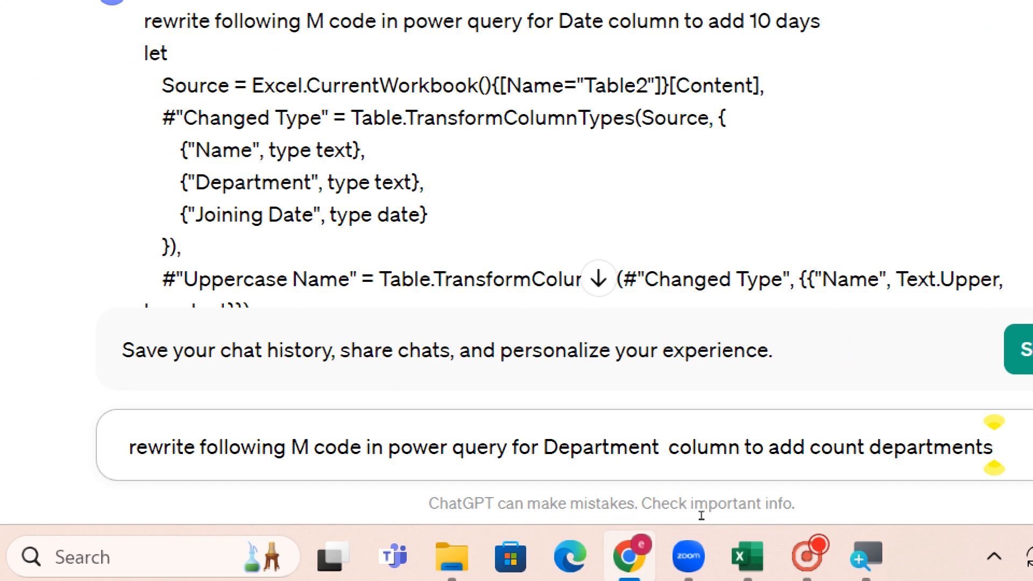
left_click(805, 446)
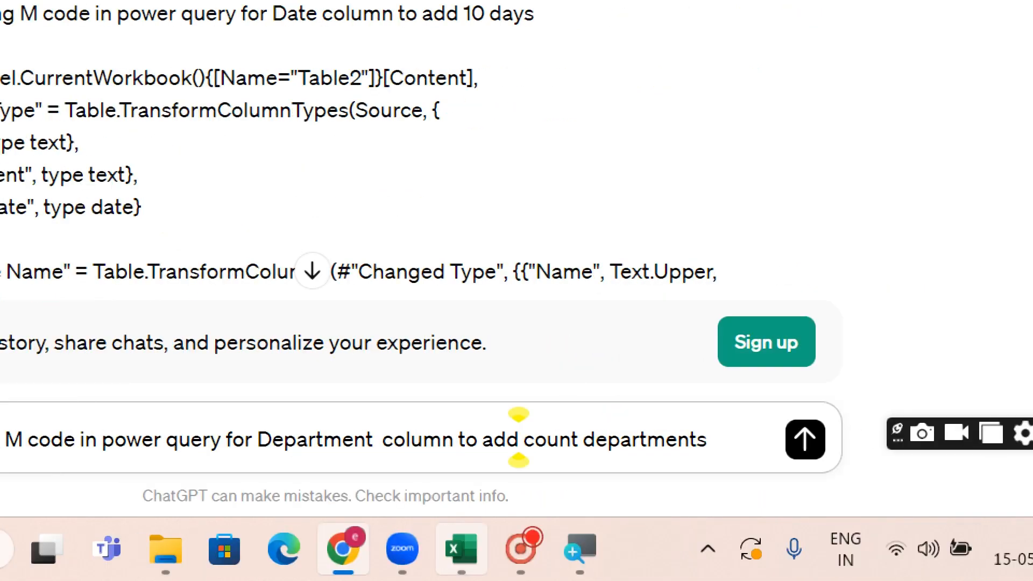
key("BackSpace")
key("BackSpace")
key("BackSpace")
key("BackSpace")
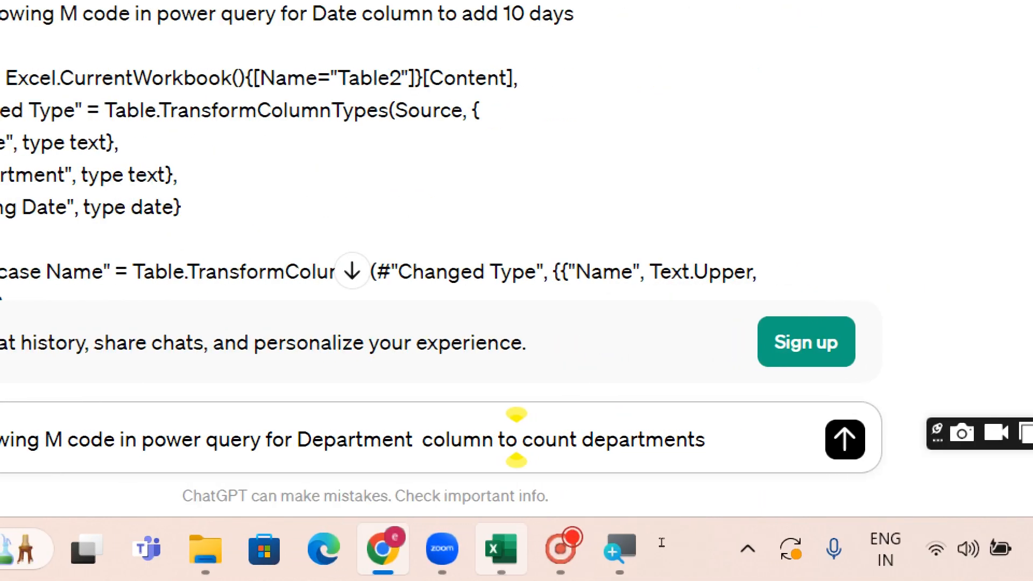
- Add Table2's copied M code below the department-count prompt in ChatGPT and send the message
key("End")
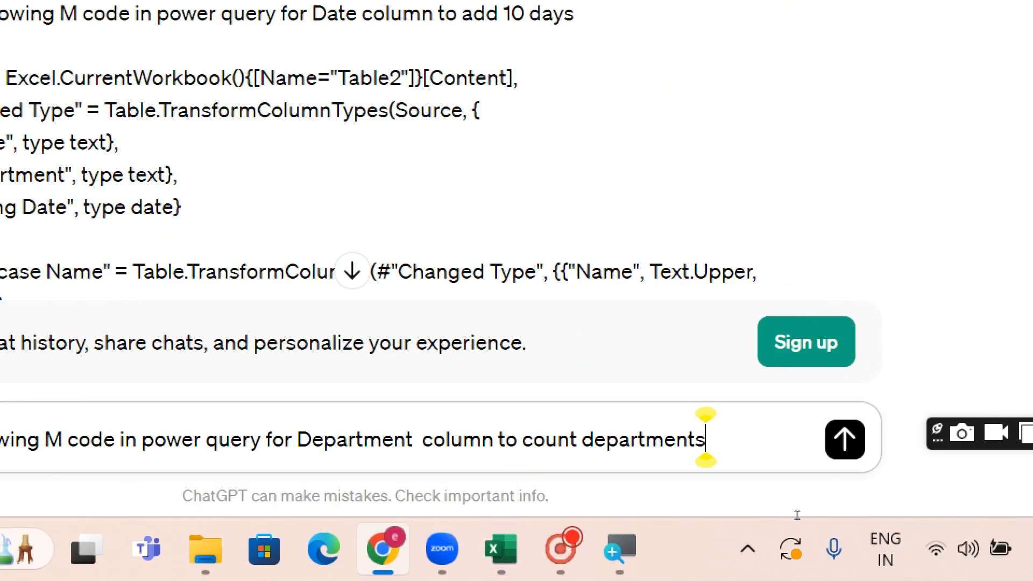
key("Home")
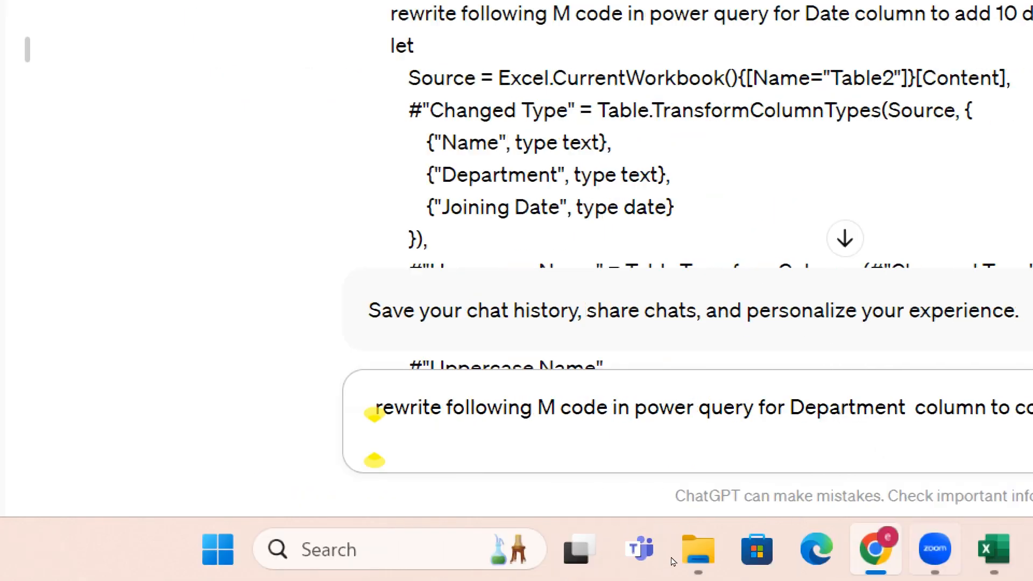
key("ctrl+v")
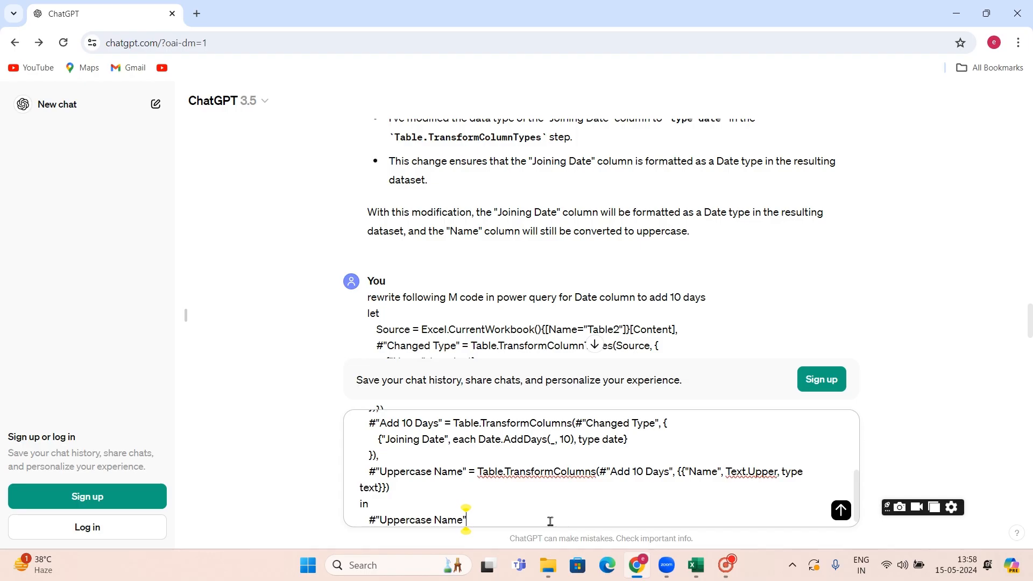
key("Return")
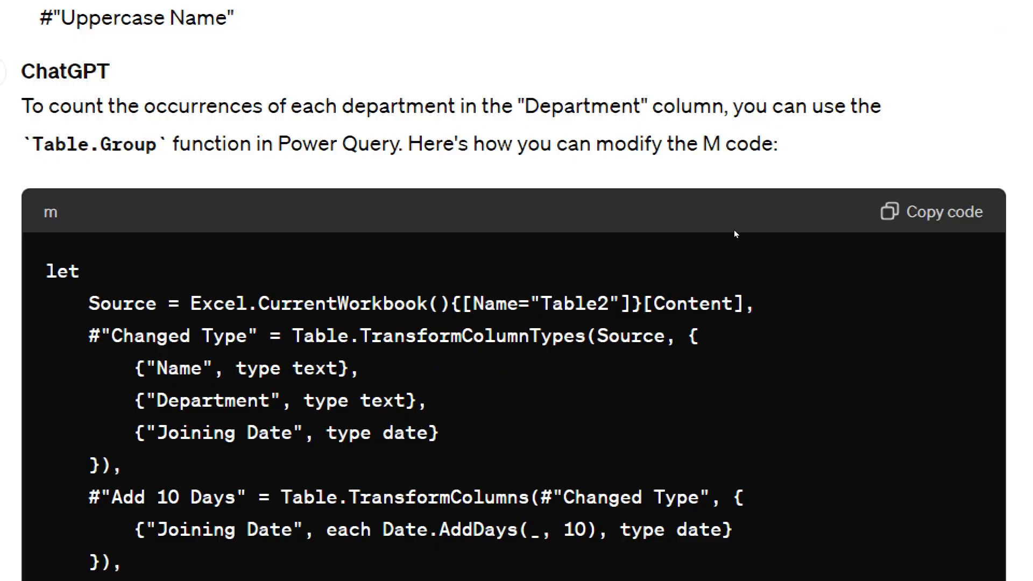
- Copy ChatGPT's M code with the Count Departments step, replace all of Table2's code in the Advanced Editor with it and apply the change
left_click(931, 212)
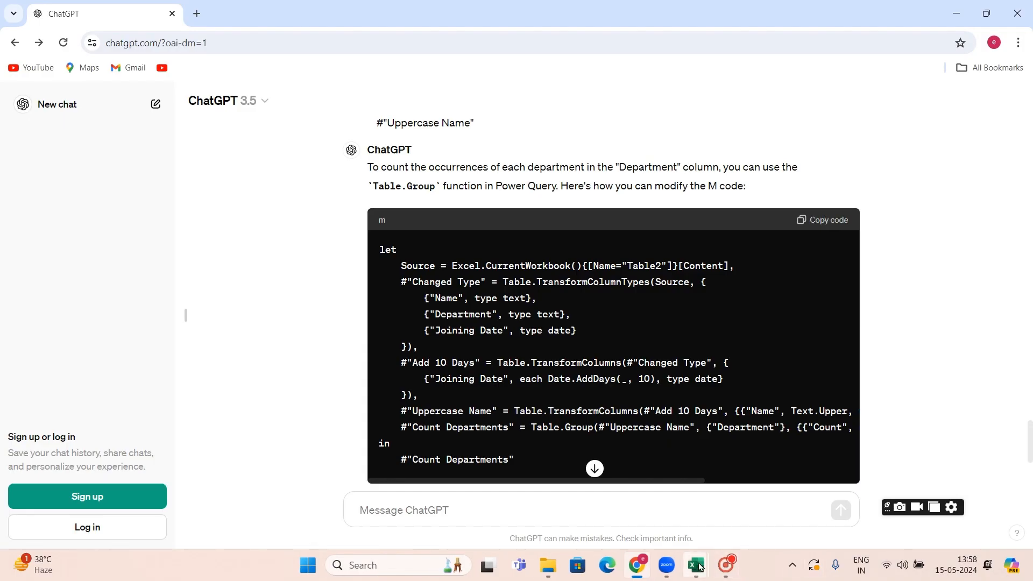
left_click(700, 565)
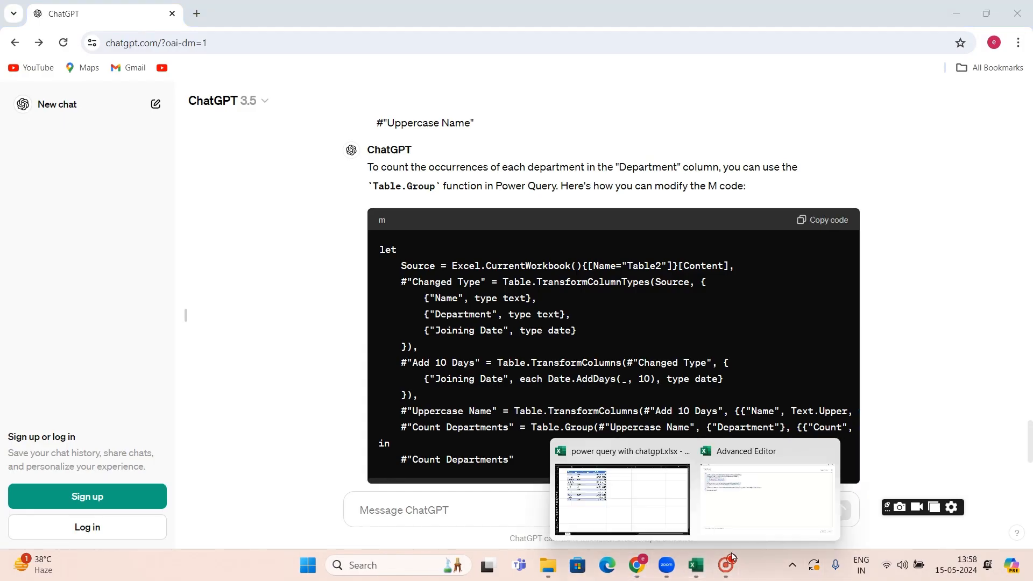
left_click(720, 511)
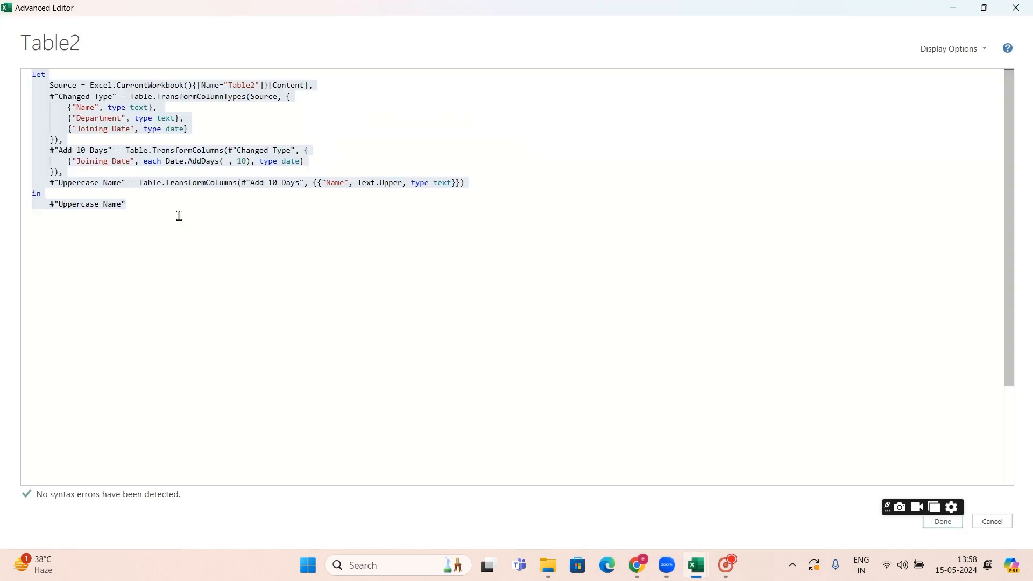
left_click_drag(162, 207, 11, 53)
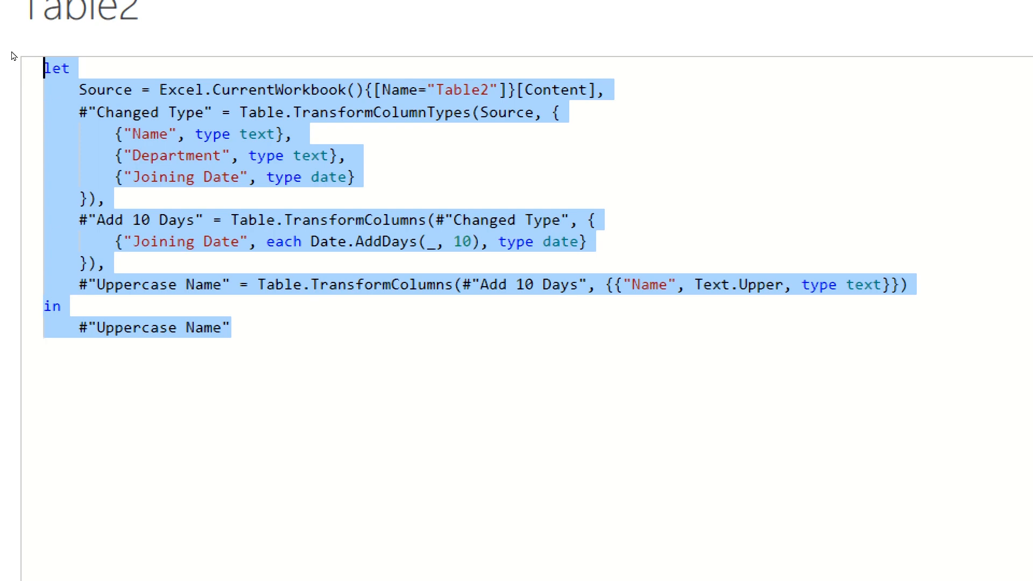
key("ctrl+v")
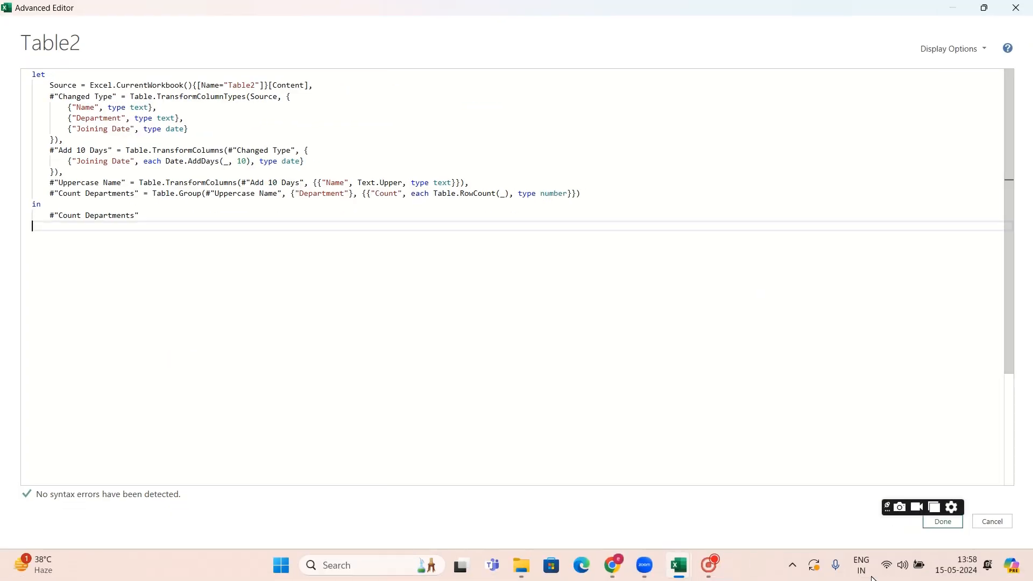
left_click(945, 525)
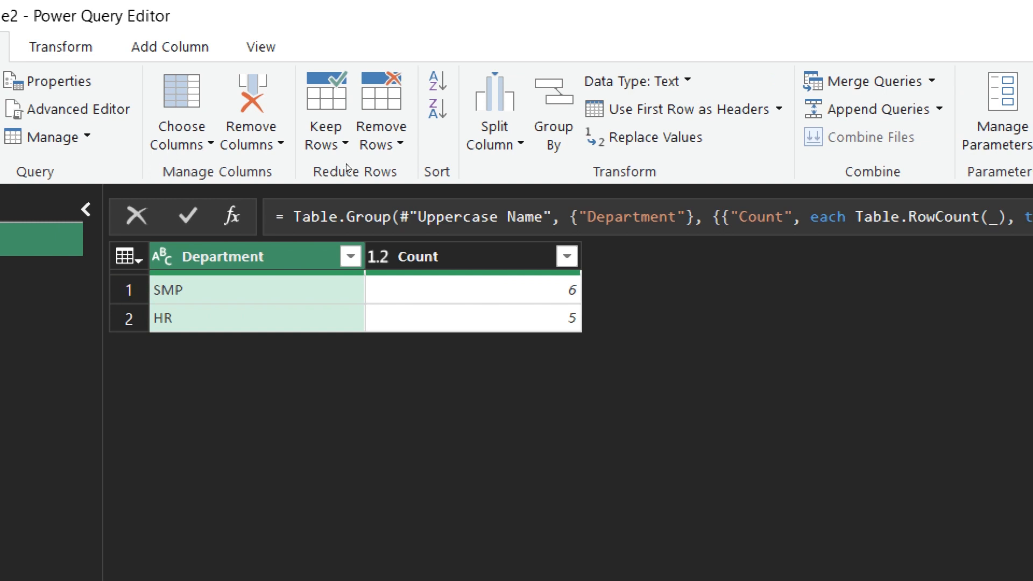
- Check each department's count in the grouped table and compare the results of the Uppercase Name and Count Departments applied steps
key("Down")
key("Right")
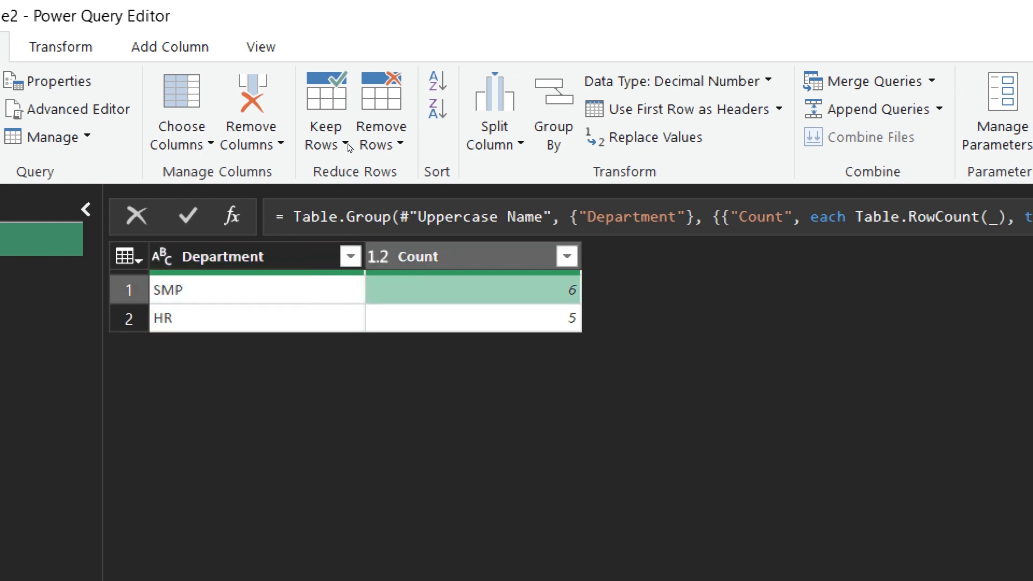
key("Down")
key("Left")
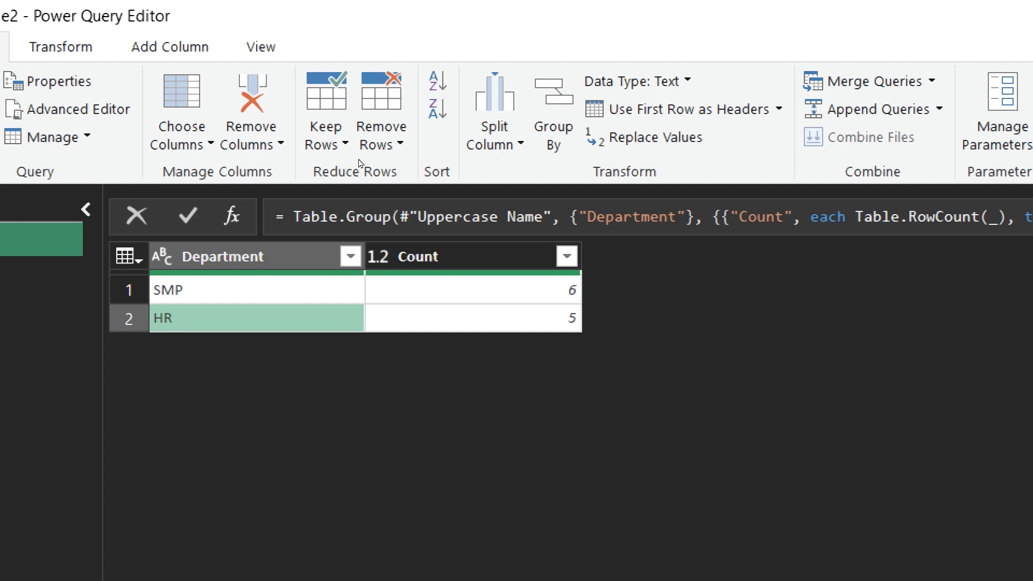
key("Right")
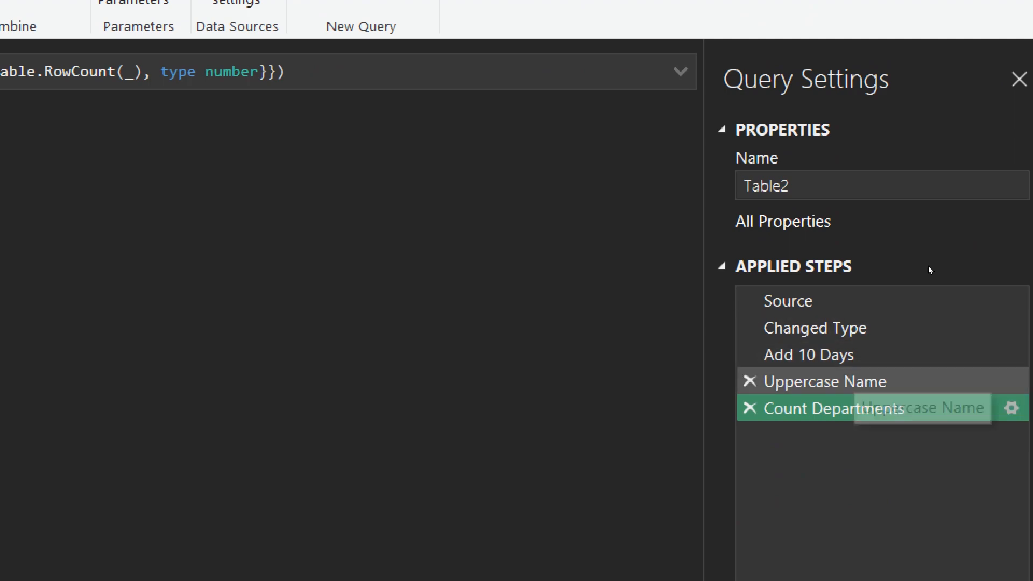
left_click(927, 382)
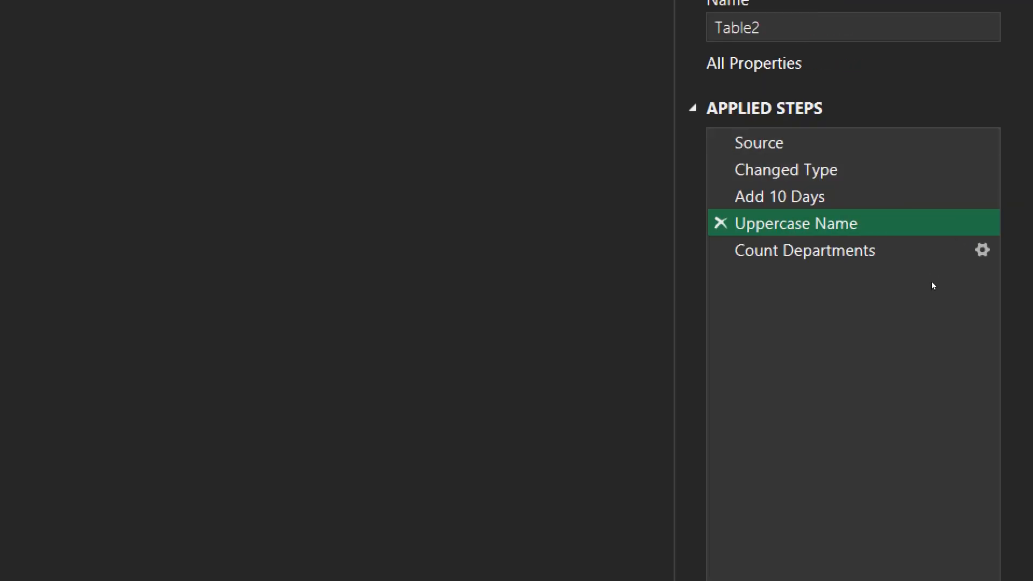
left_click(931, 282)
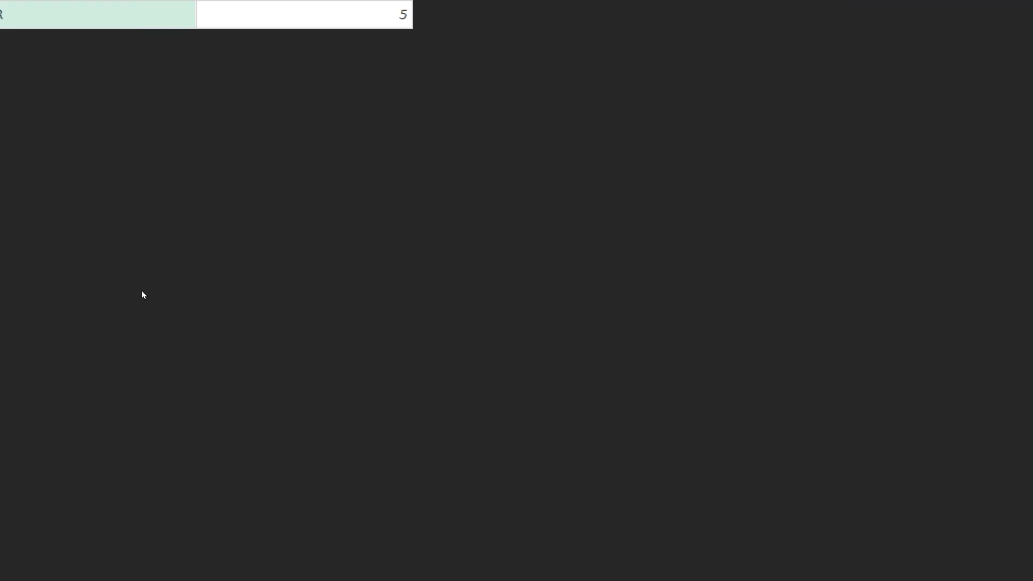